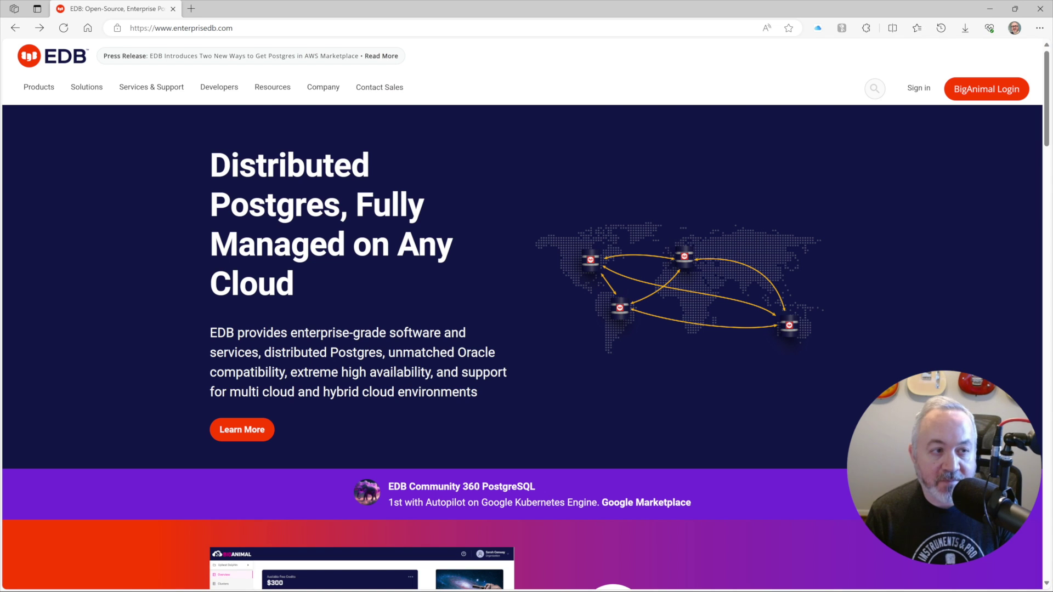
# Step: On enterprisedb.com, go from Products to Postgres Database, then to the PostgreSQL downloads table
pyautogui.click(47, 95)
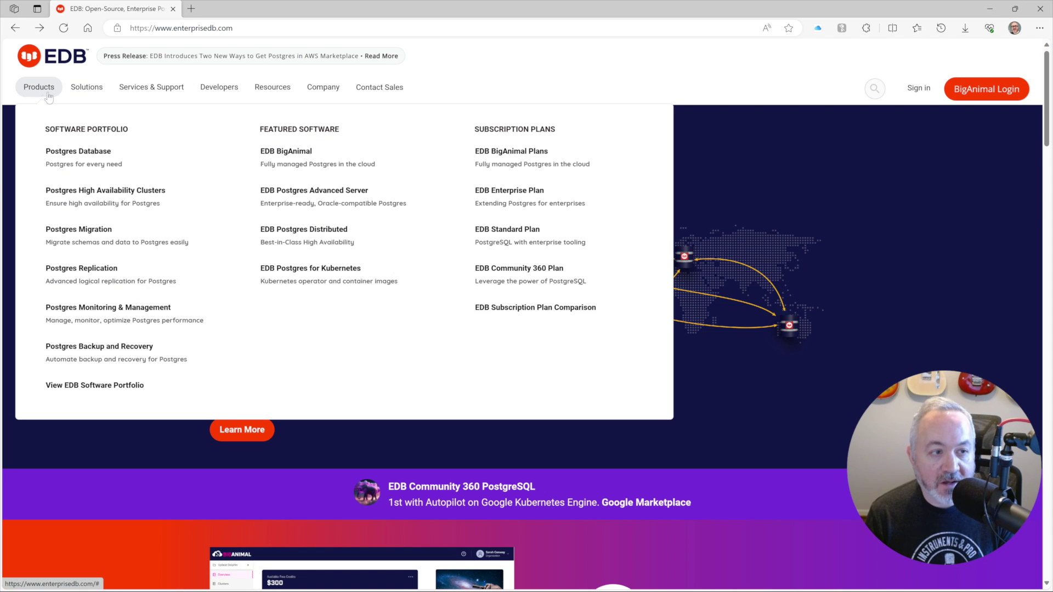
pyautogui.click(93, 159)
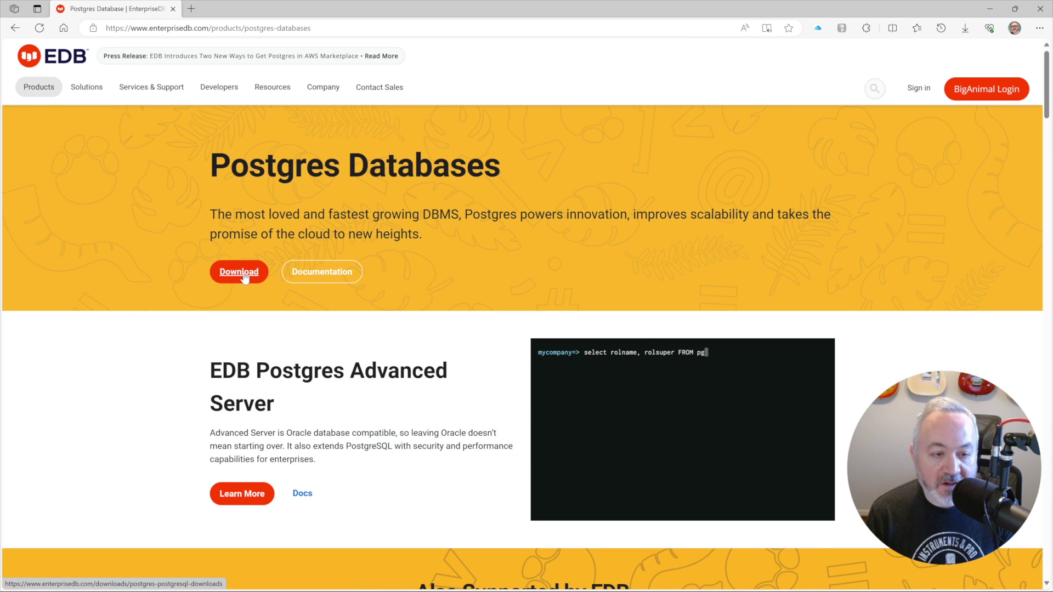
pyautogui.click(243, 277)
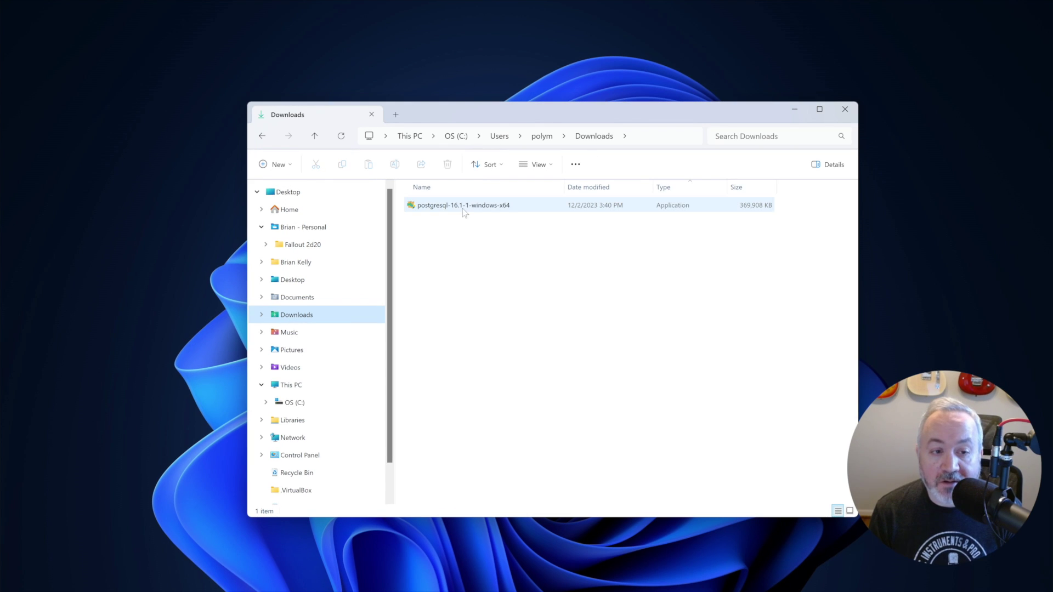
# Step: Run postgresql-16.1-1-windows-x64 from the Downloads folder
pyautogui.moveTo(464, 210)
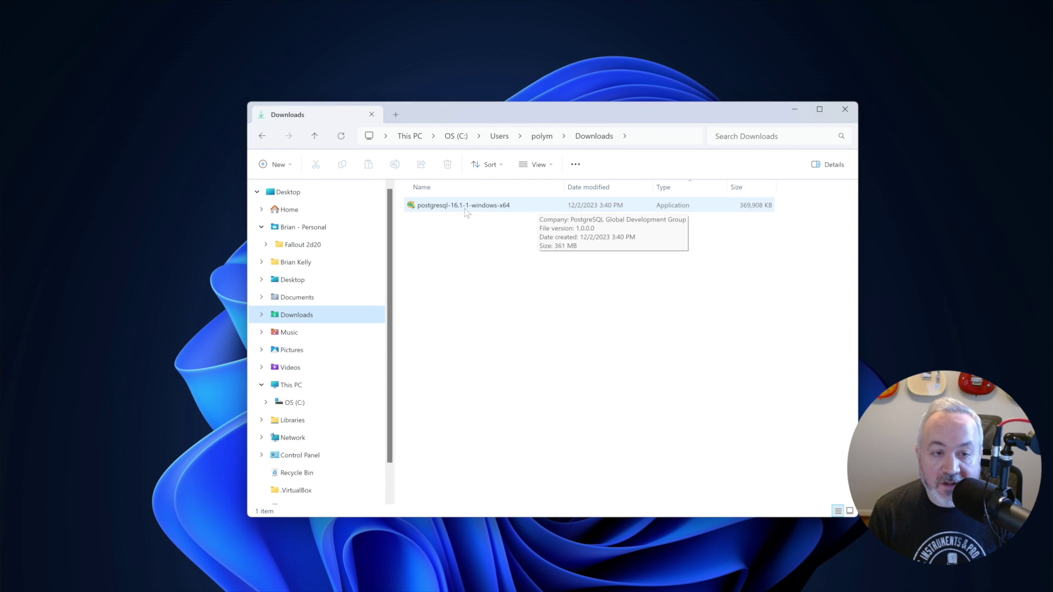
pyautogui.doubleClick(451, 208)
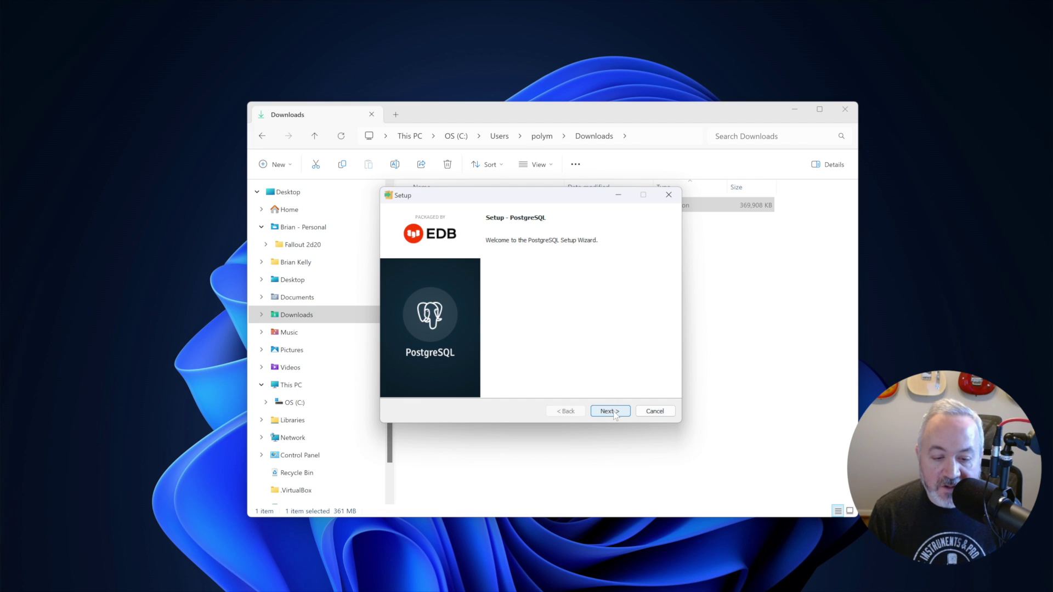
# Step: Keep the default installation directory, all four components and the default data directory
pyautogui.click(610, 412)
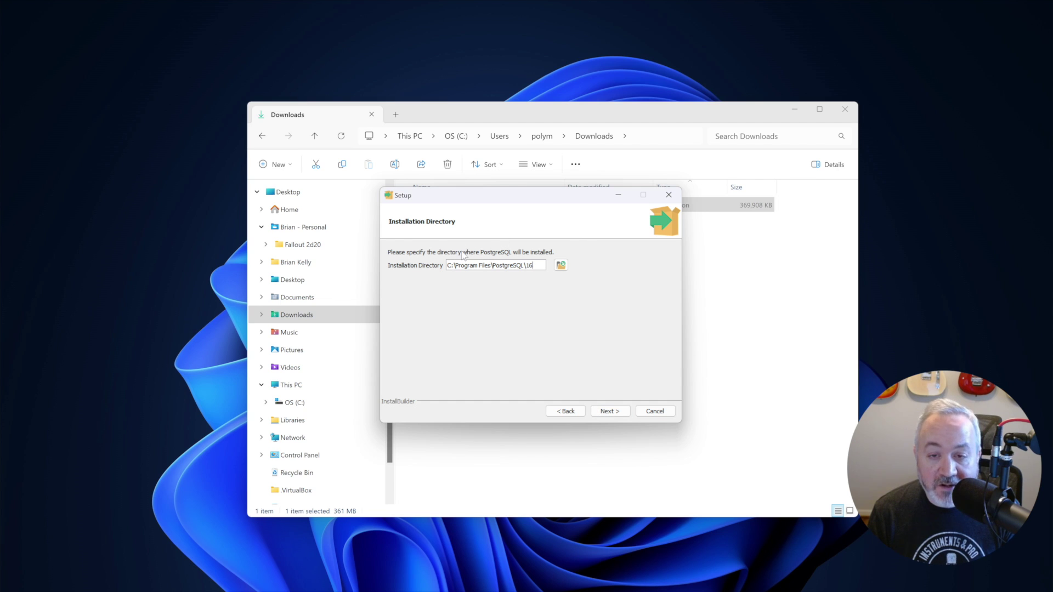
pyautogui.click(605, 412)
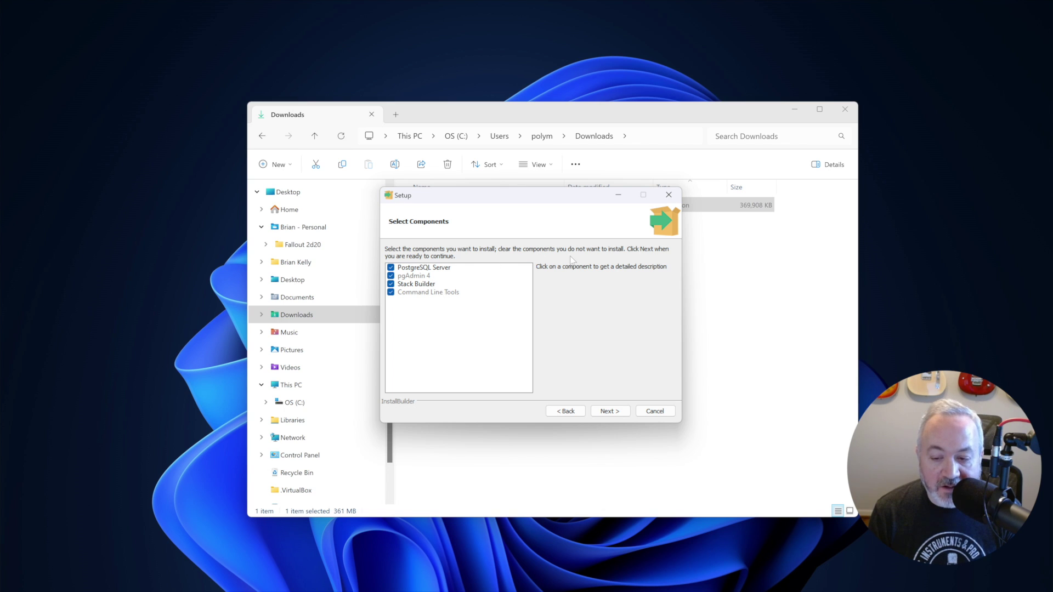
pyautogui.click(615, 415)
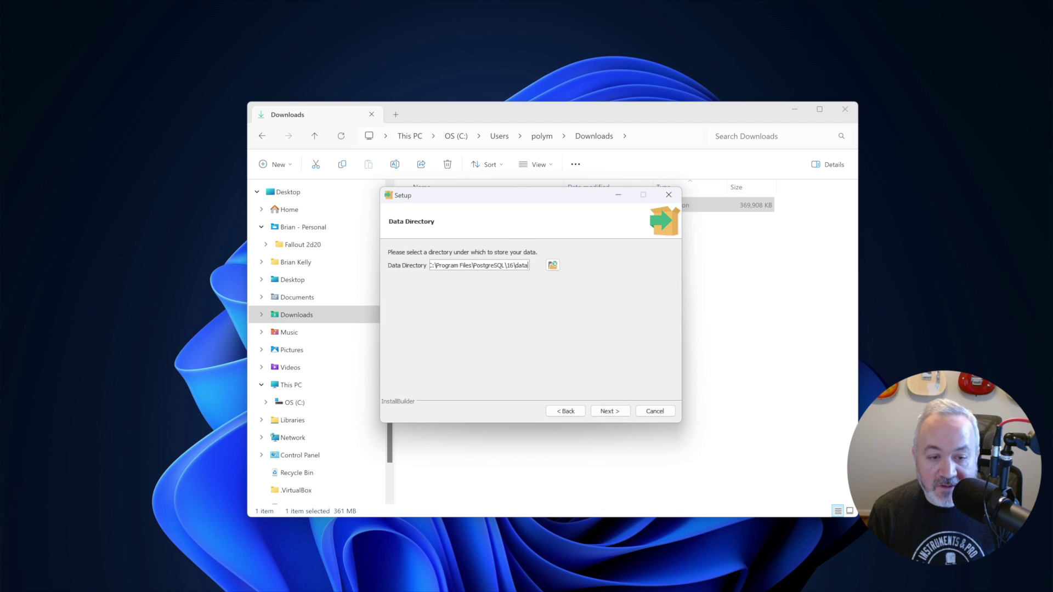
pyautogui.click(609, 415)
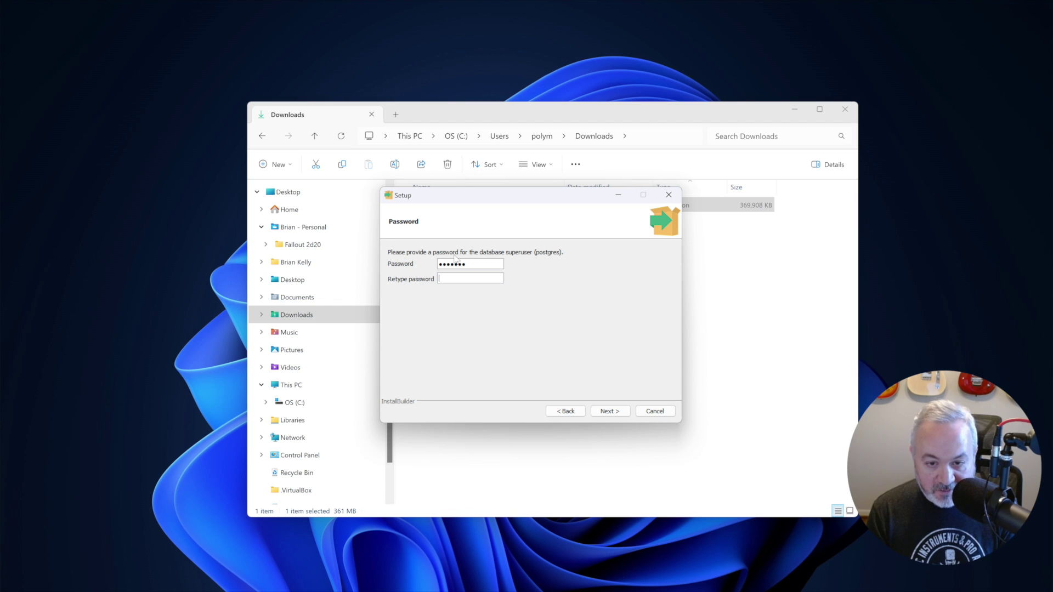
# Step: Enter the superuser password, keep port 5432 and the default locale, and start the installation
pyautogui.write('•••••••')
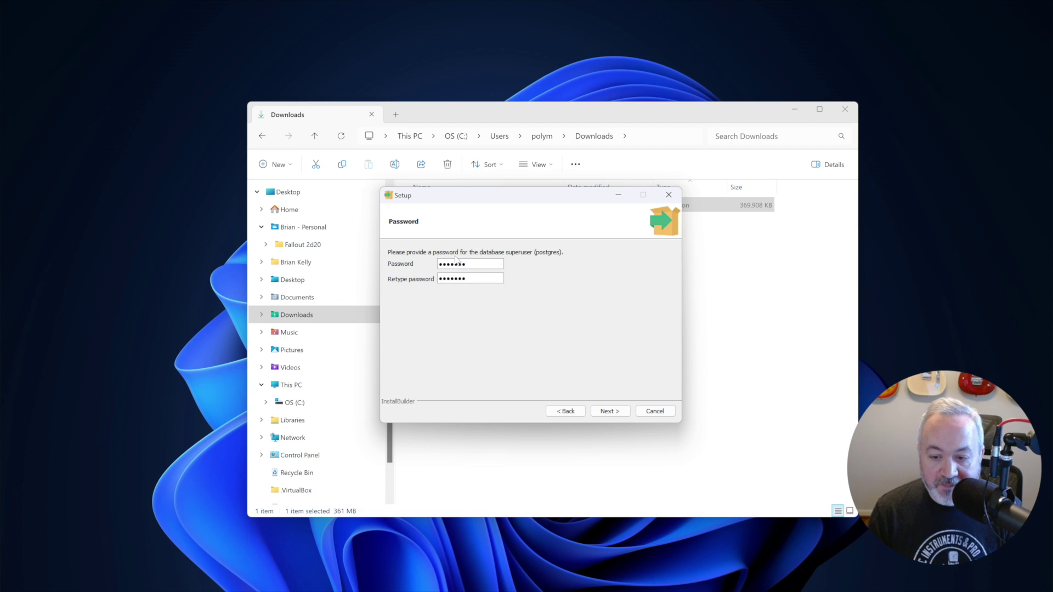
pyautogui.click(610, 411)
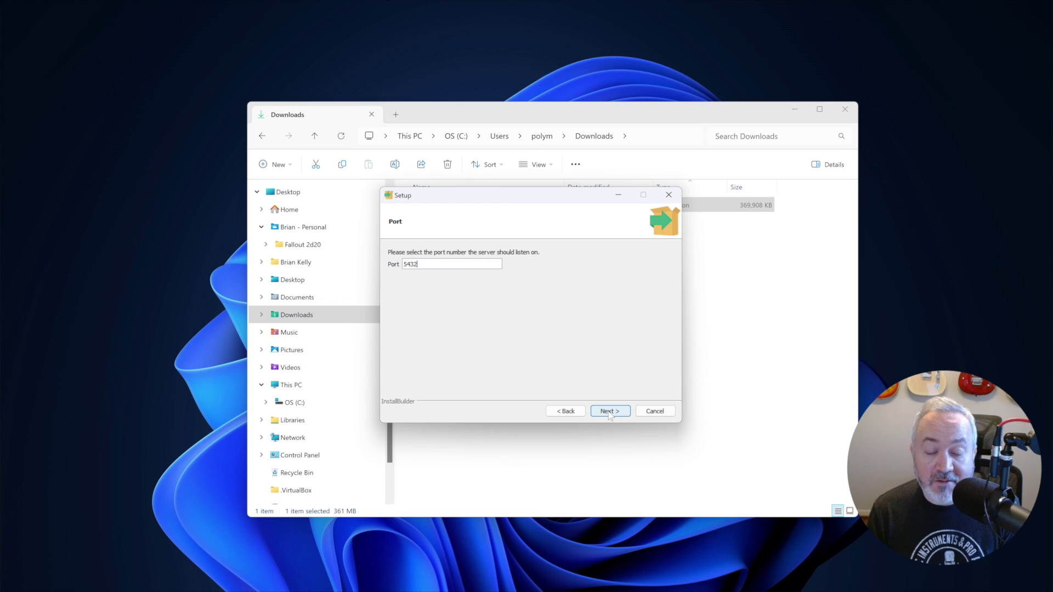
pyautogui.click(610, 411)
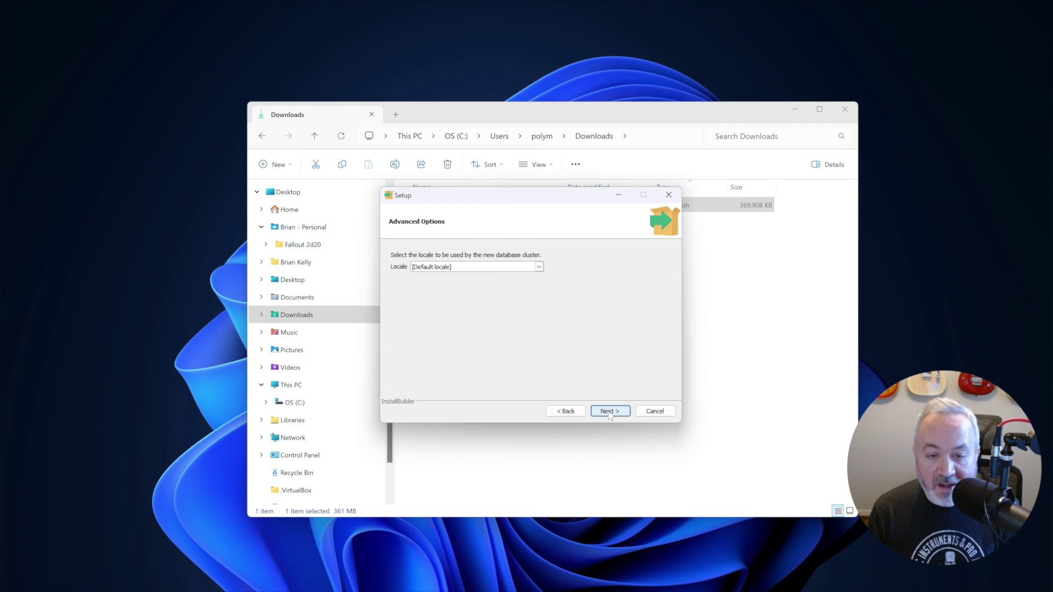
pyautogui.click(609, 411)
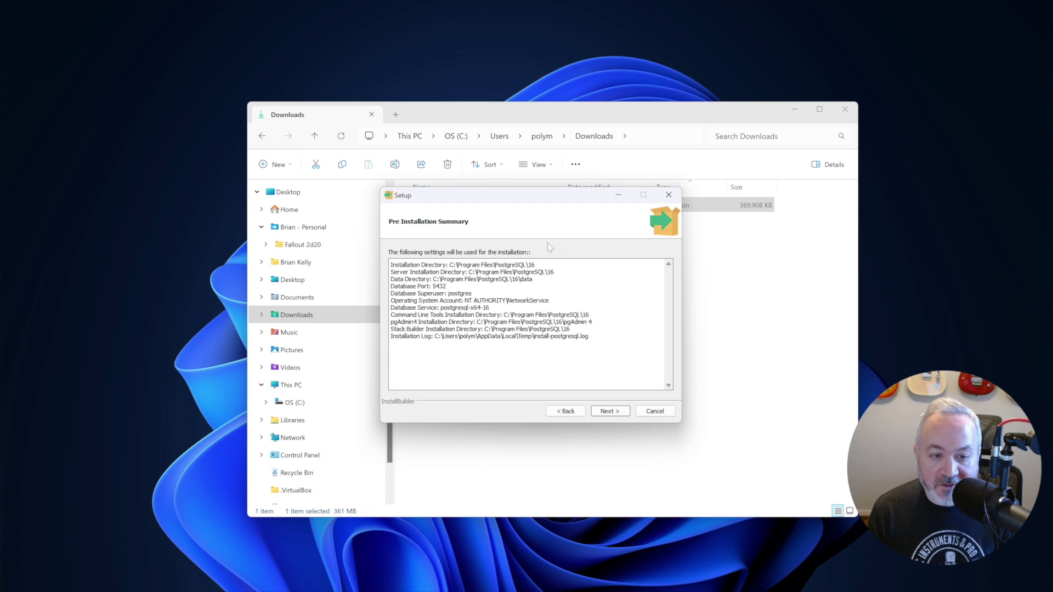
pyautogui.click(614, 411)
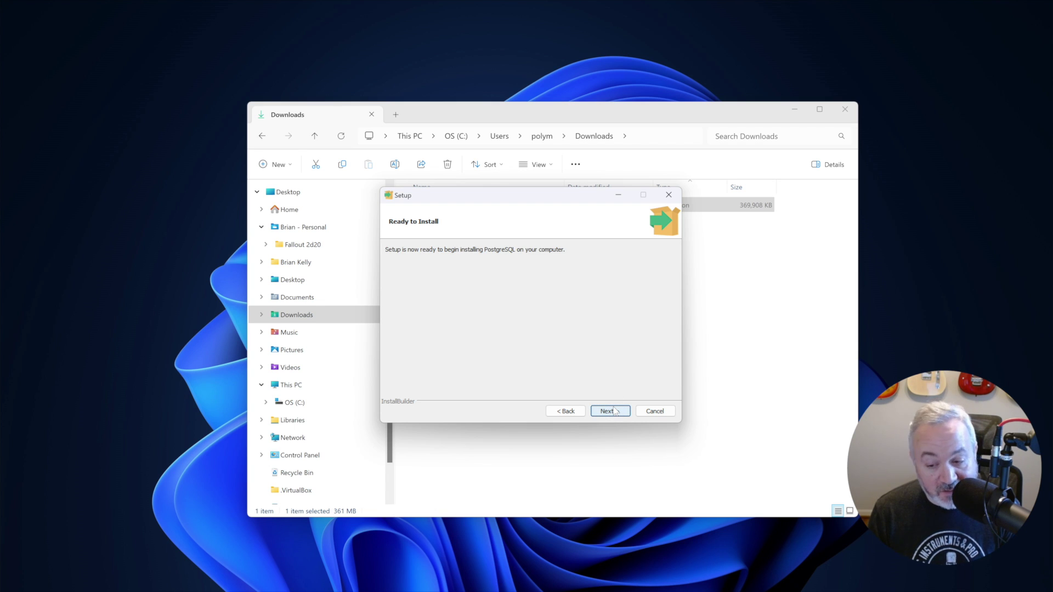
pyautogui.click(609, 412)
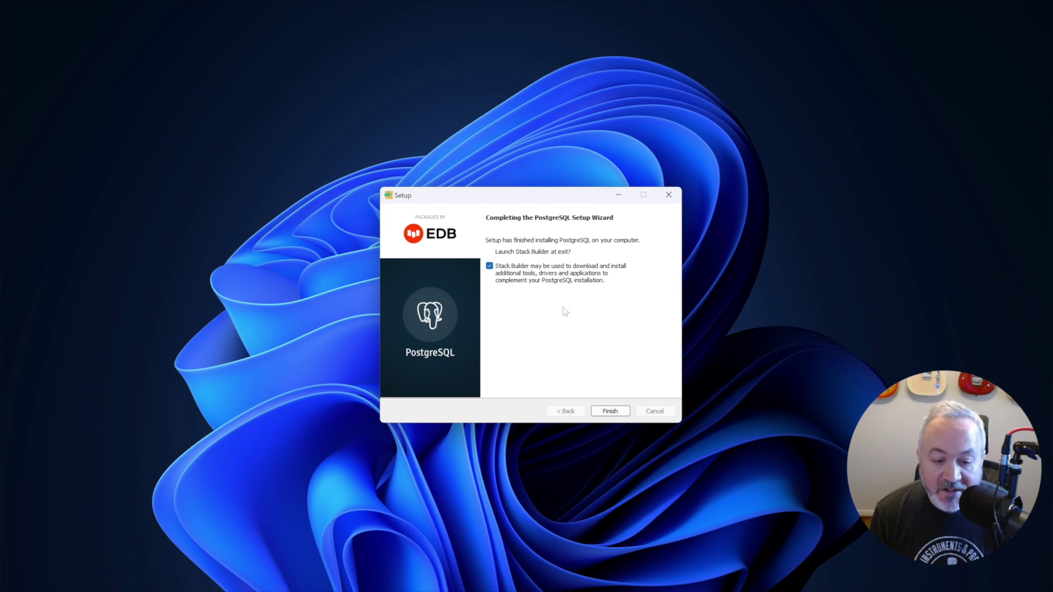
# Step: Launch Stack Builder and target the PostgreSQL 16 server on port 5432
pyautogui.click(619, 411)
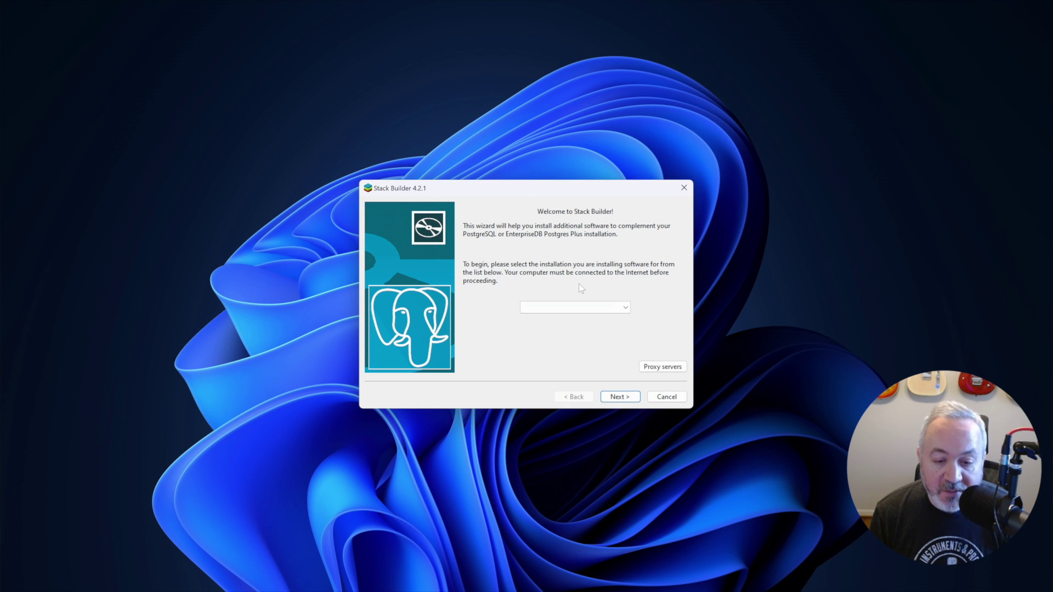
pyautogui.click(585, 308)
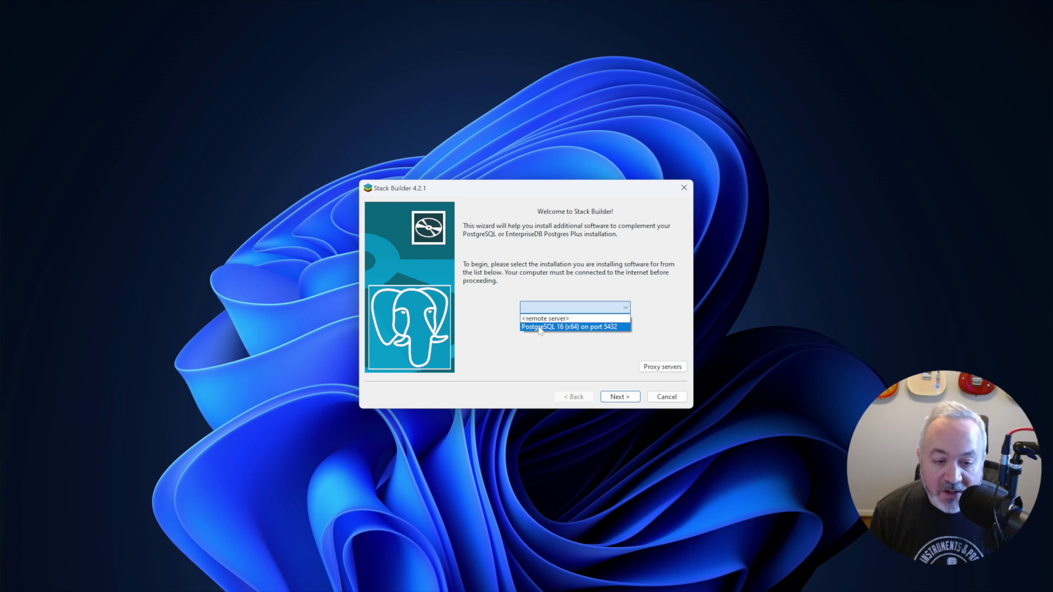
pyautogui.click(596, 327)
pyautogui.click(618, 397)
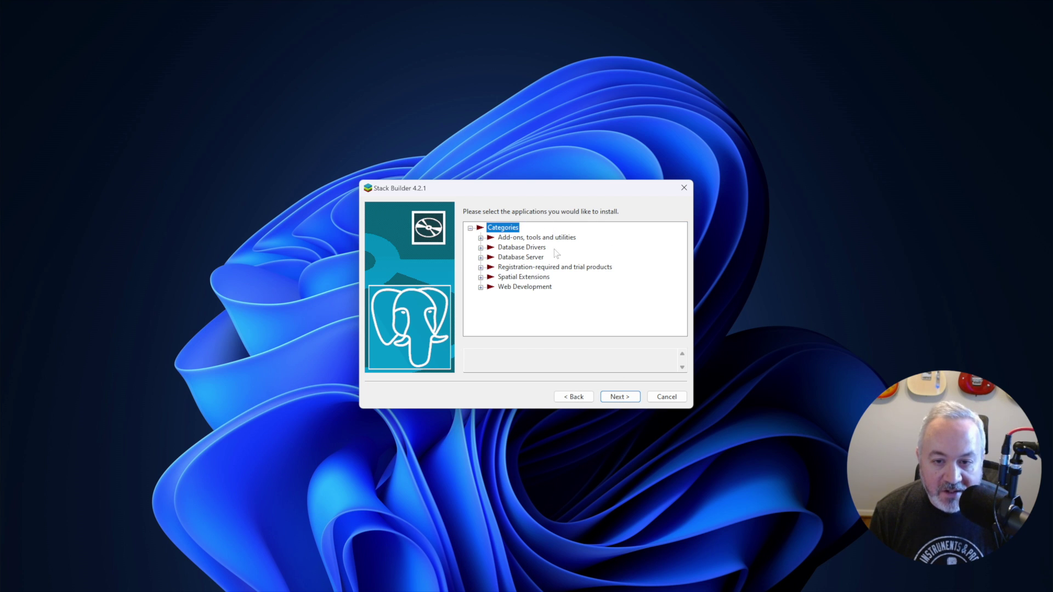
# Step: Select the PostGIS 3.4 Bundle under Spatial Extensions and download it
pyautogui.click(480, 277)
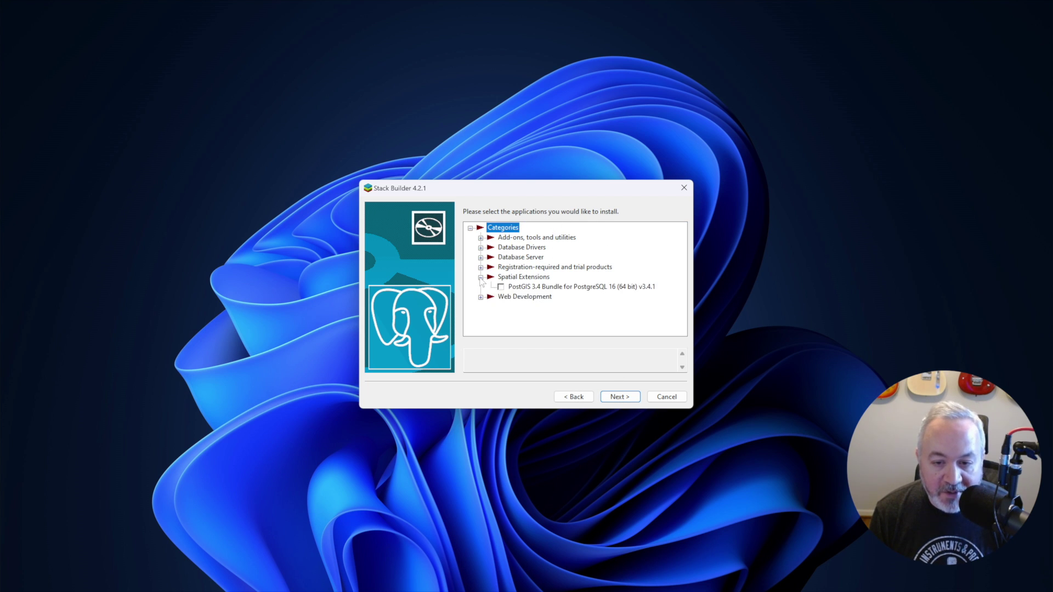
pyautogui.click(552, 288)
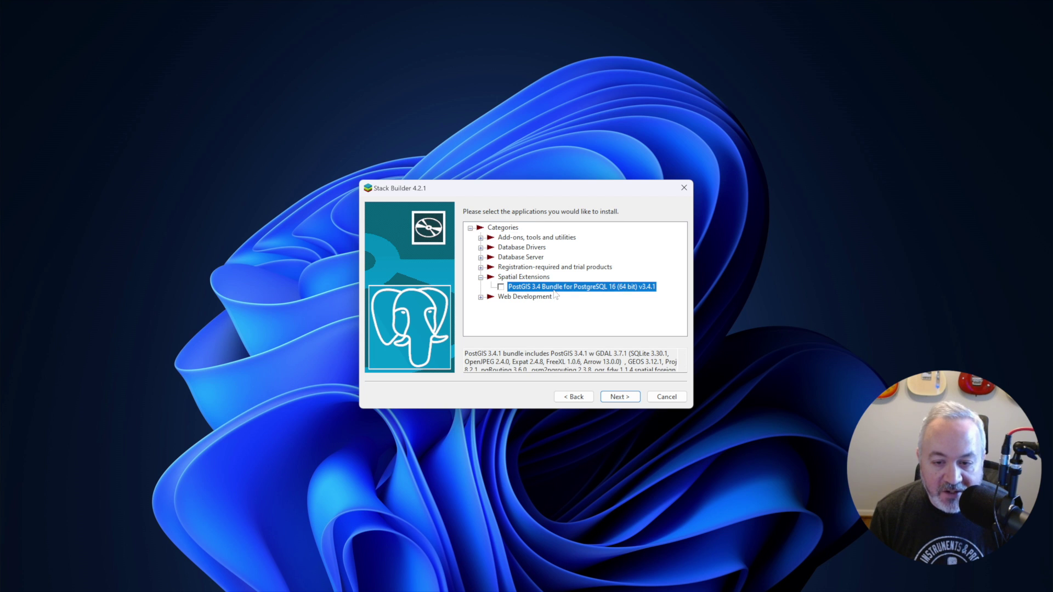
pyautogui.click(501, 287)
pyautogui.click(627, 396)
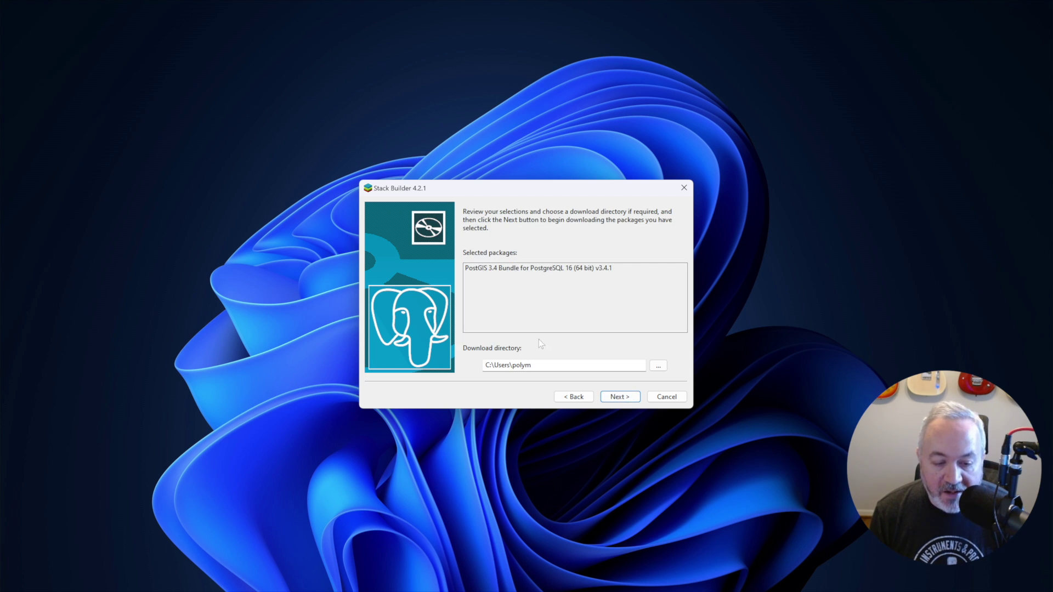
pyautogui.click(619, 399)
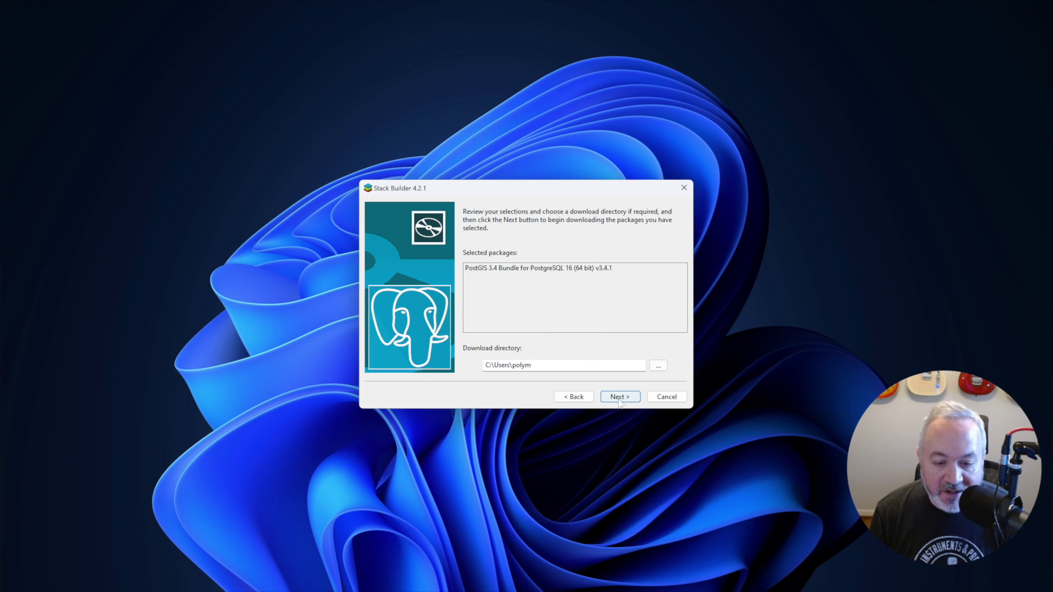
# Step: Accept the PostGIS license and keep all components, including enabling all GDAL drivers
pyautogui.click(620, 397)
pyautogui.click(593, 388)
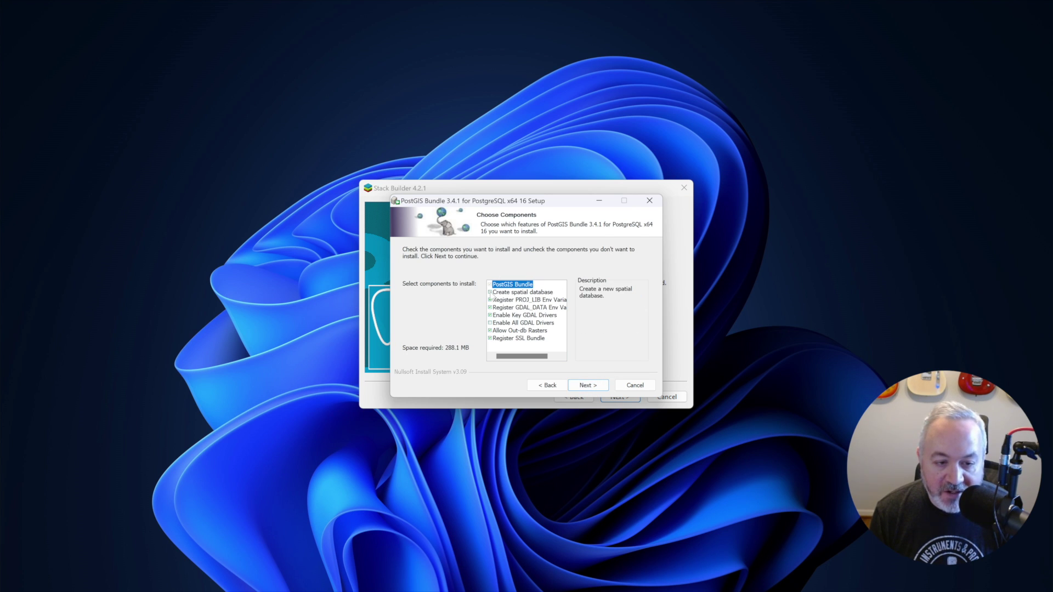
pyautogui.click(491, 294)
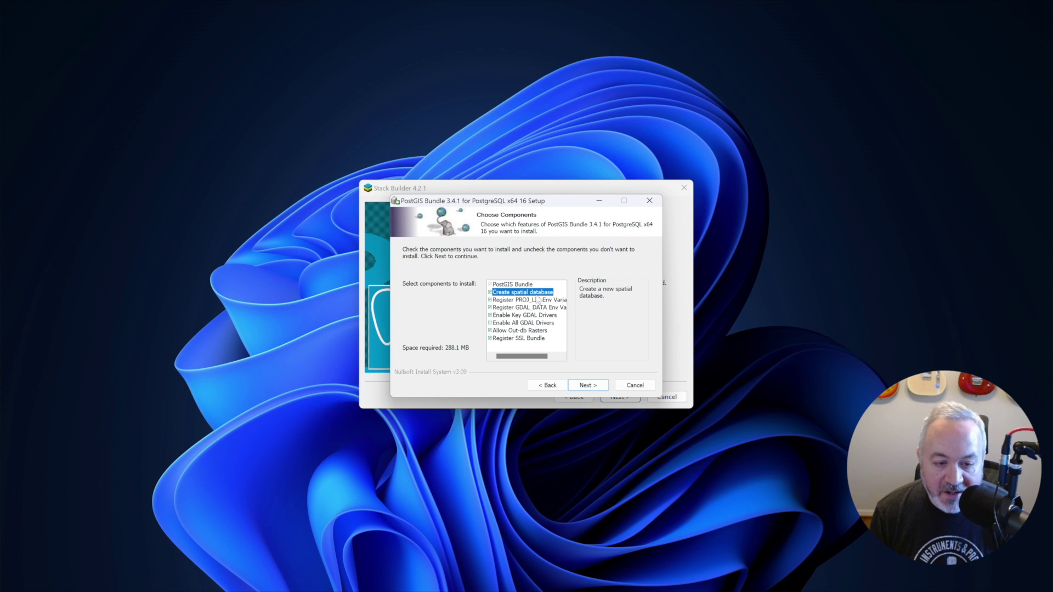
pyautogui.click(490, 323)
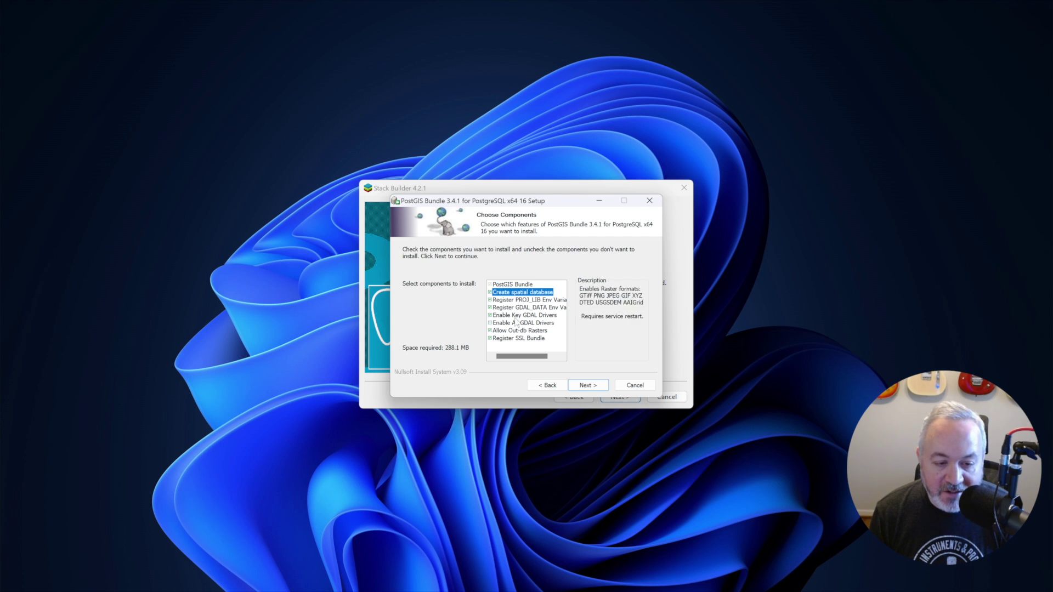
pyautogui.click(490, 323)
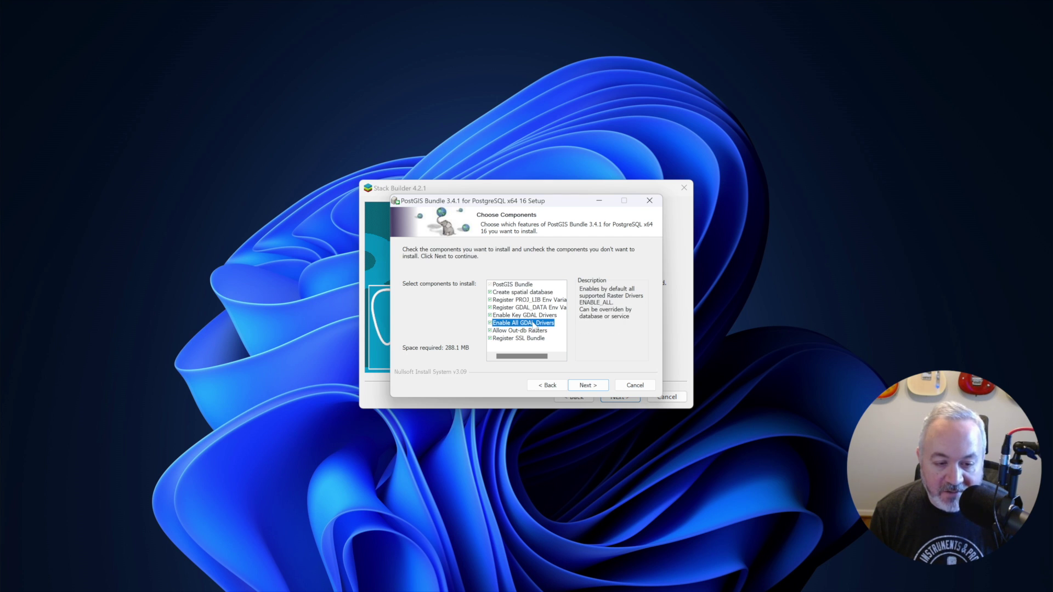
pyautogui.click(595, 388)
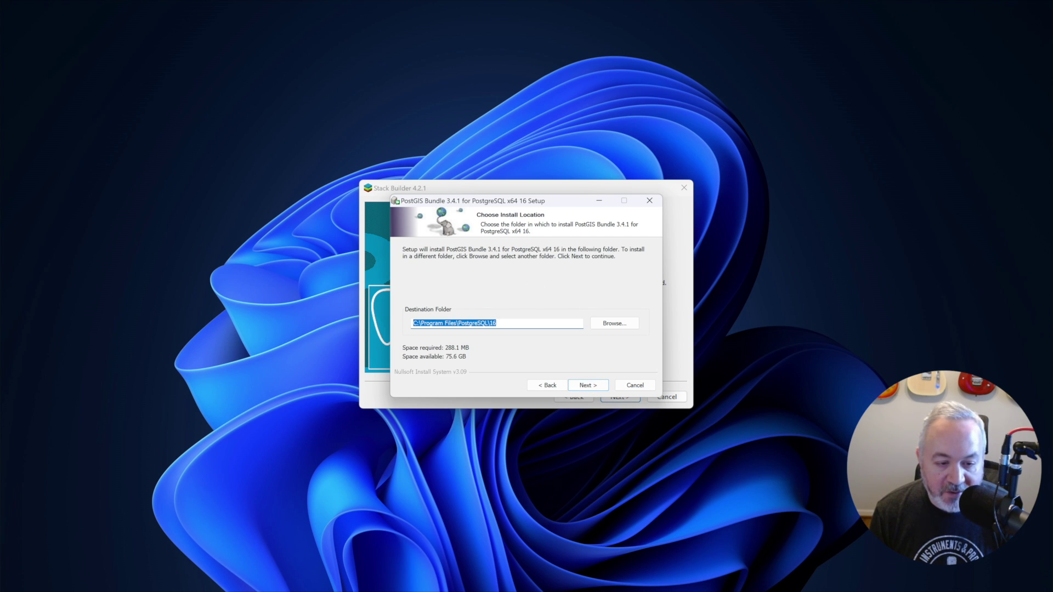
# Step: Keep the default install folder, enter the postgres password, name the database gis, install, and close
pyautogui.click(596, 387)
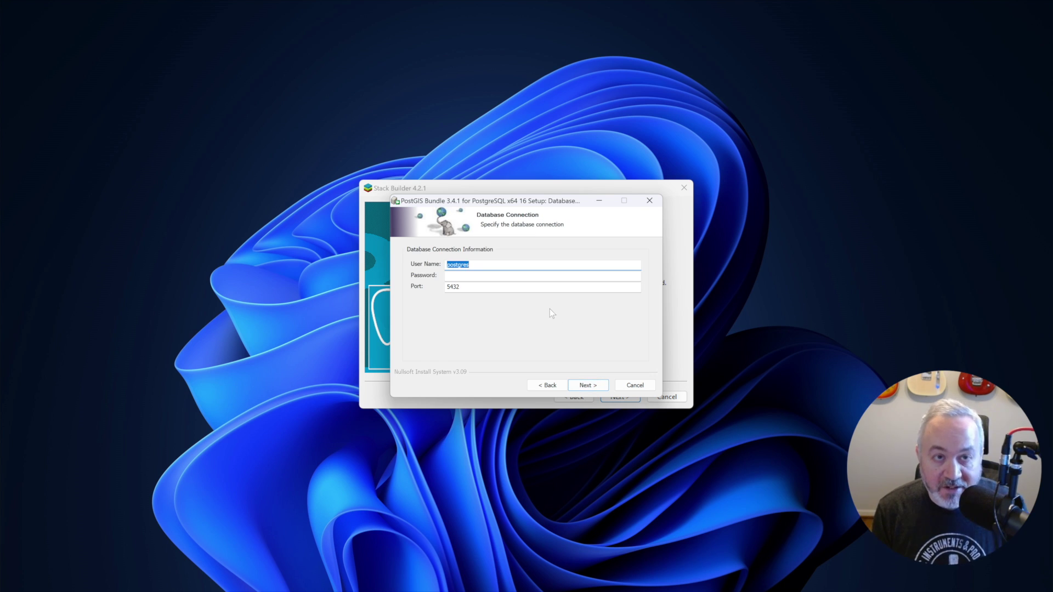
pyautogui.press('Tab')
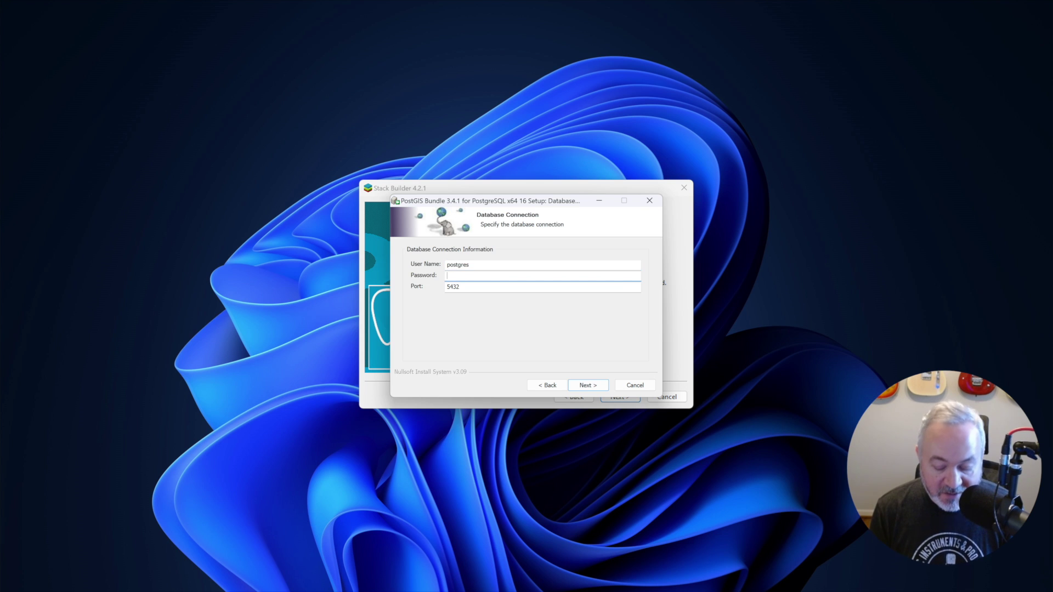
pyautogui.click(587, 386)
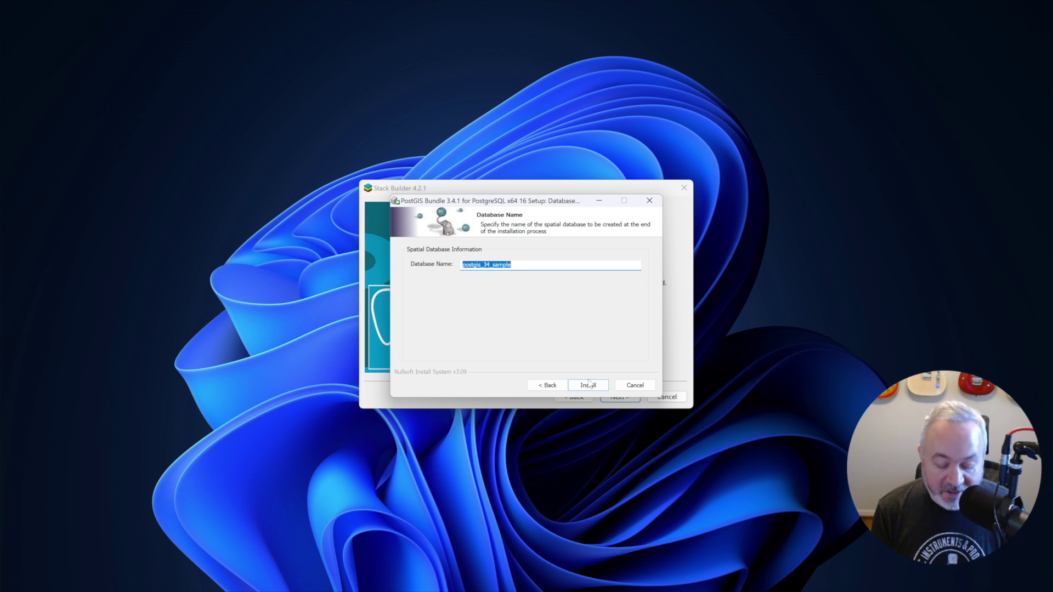
pyautogui.write('gis')
pyautogui.click(588, 385)
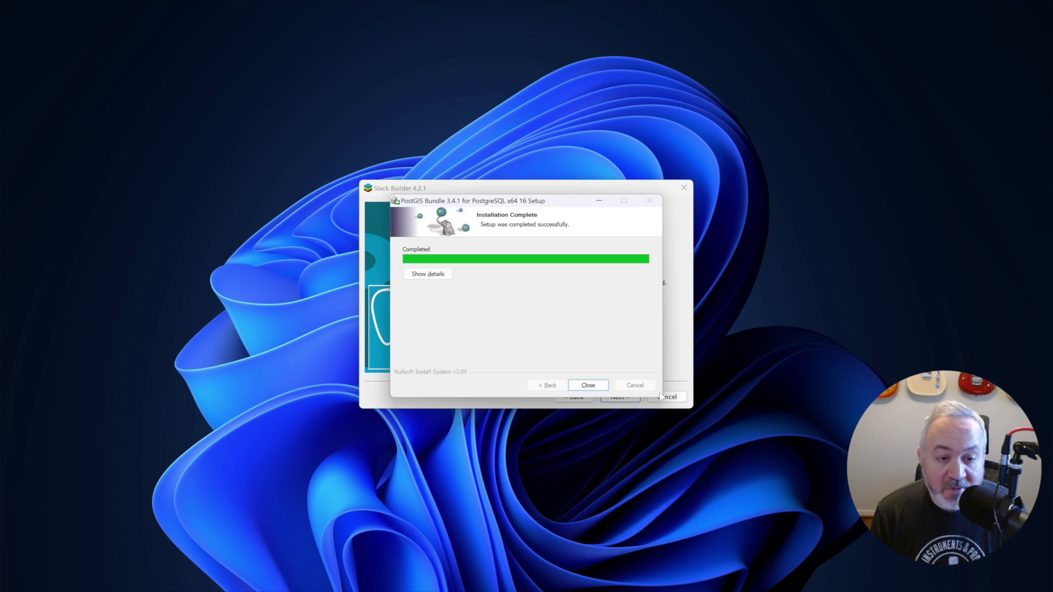
pyautogui.click(588, 386)
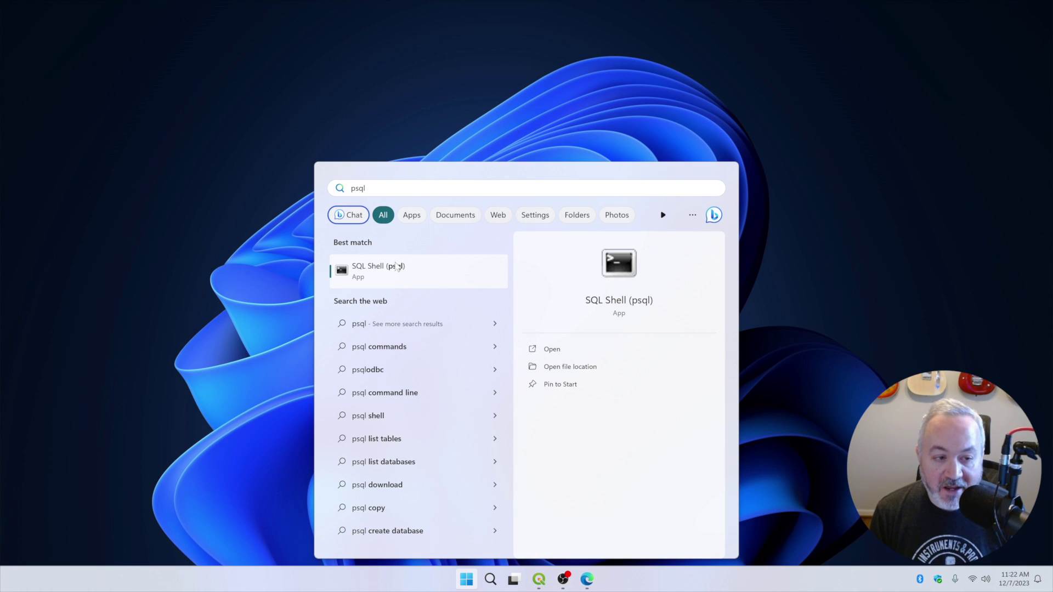
# Step: Open SQL Shell (psql) and log in with default server, database, port 5432 and the postgres password
pyautogui.click(402, 272)
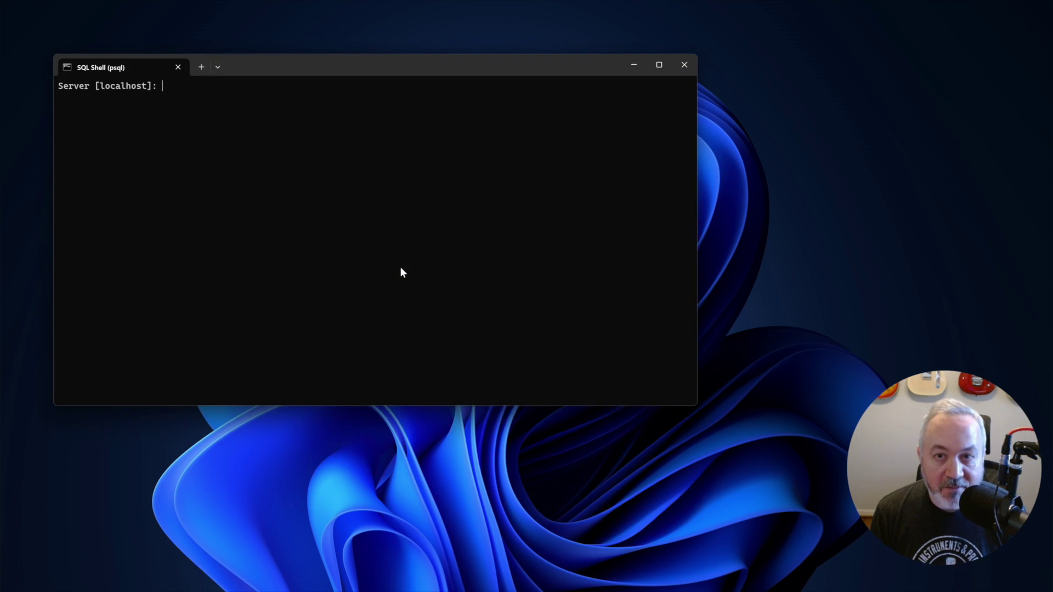
pyautogui.moveTo(402, 77); pyautogui.dragTo(586, 123)
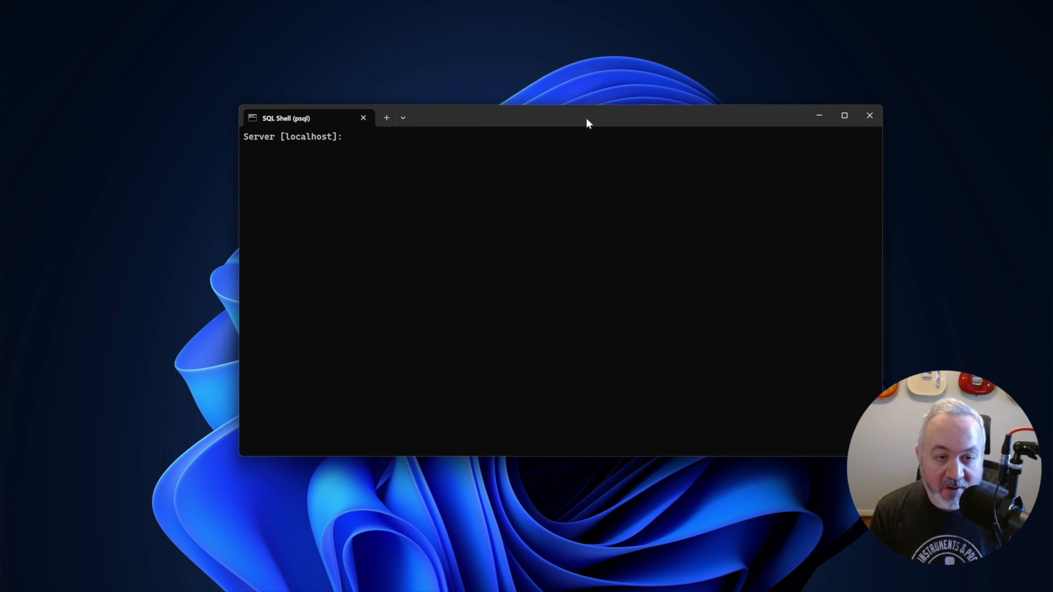
pyautogui.press('Return')
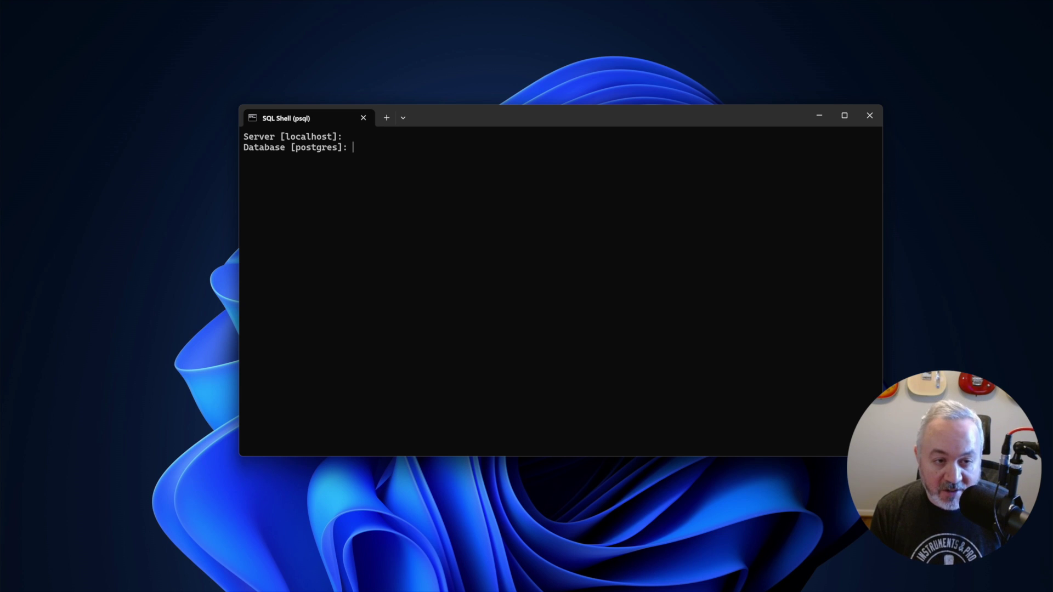
pyautogui.press('Return')
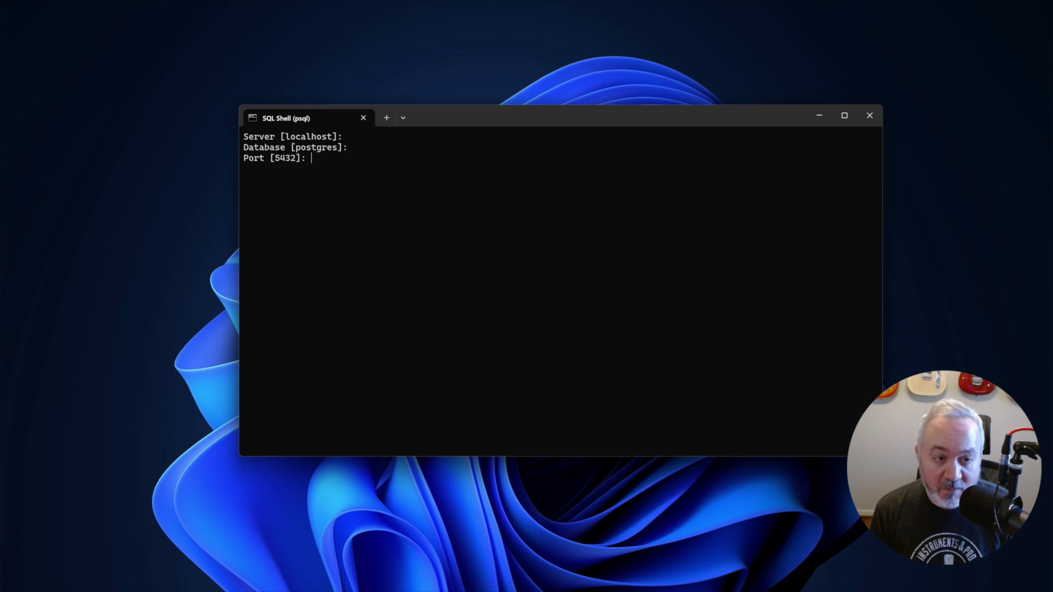
pyautogui.press('Return')
pyautogui.press('Return')
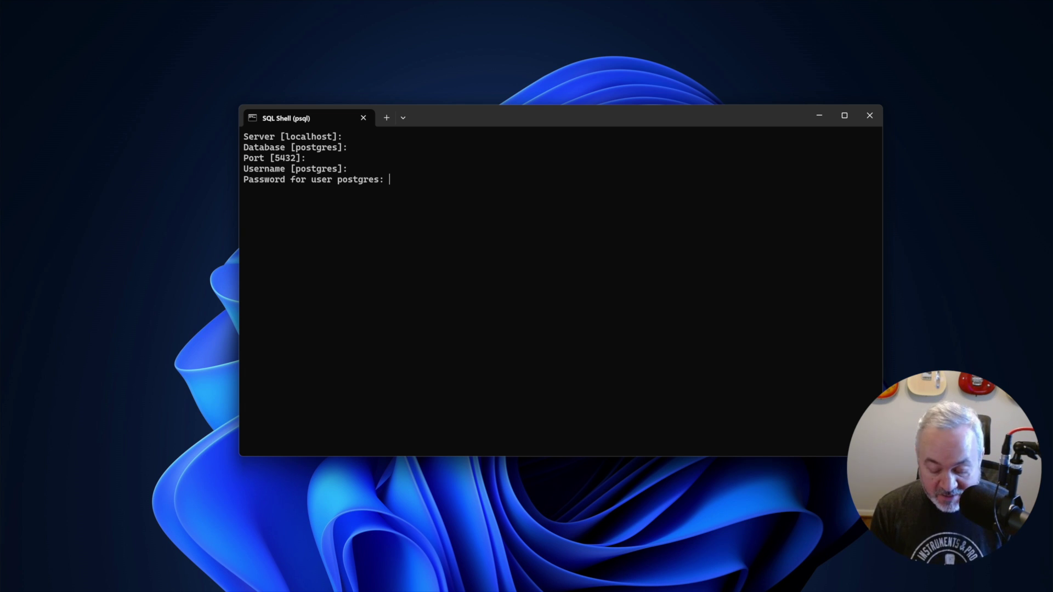
pyautogui.press('Return')
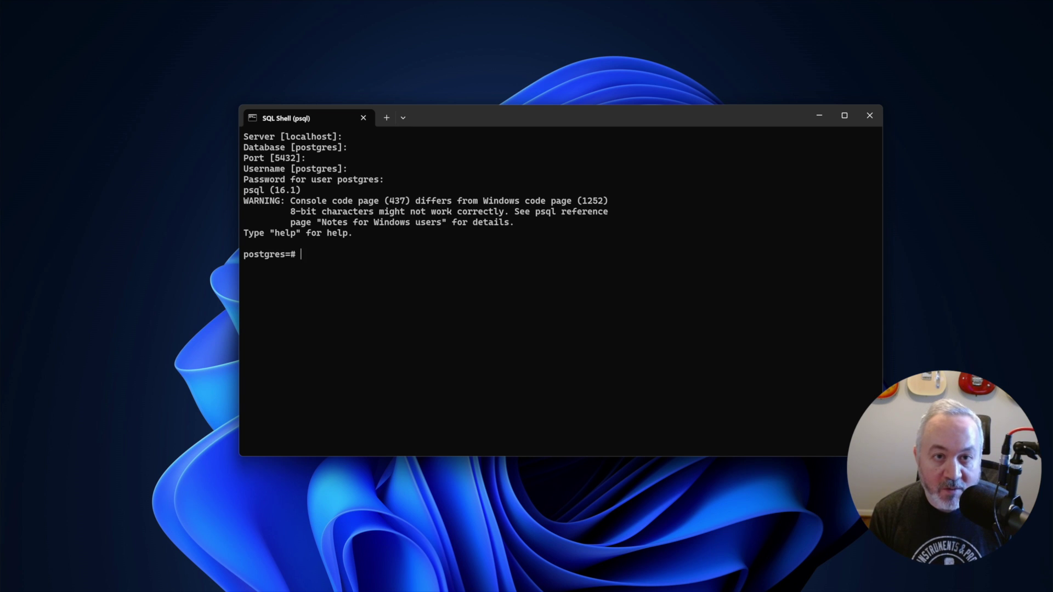
# Step: Run CREATE USER with a password, then ALTER DATABASE gis OWNER TO that new user
pyautogui.write('CREATE US')
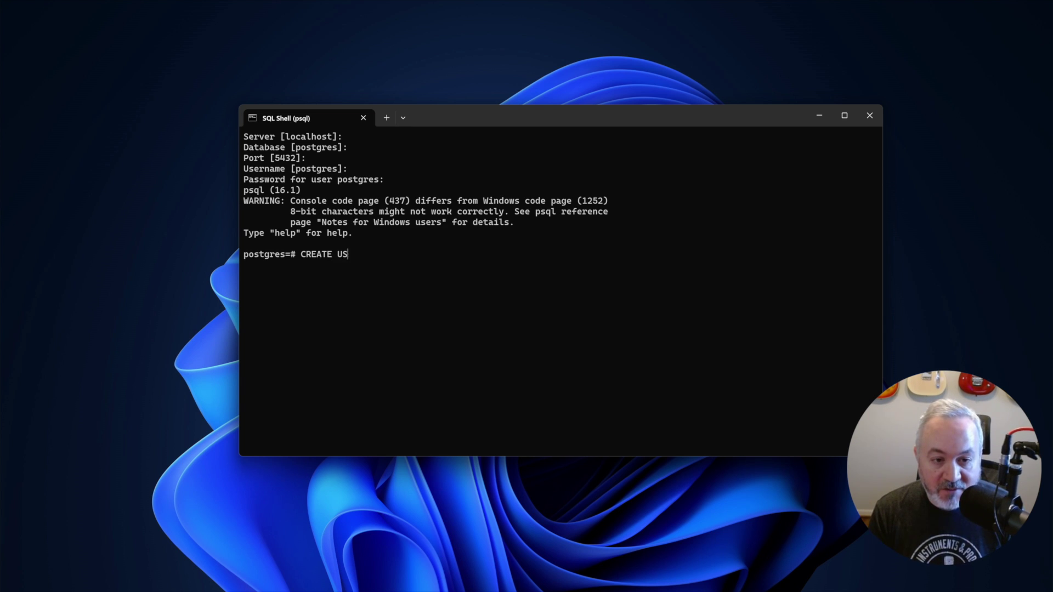
pyautogui.write('ER brian WITH')
pyautogui.press('BackSpace')
pyautogui.press('BackSpace')
pyautogui.press('BackSpace')
pyautogui.press('BackSpace')
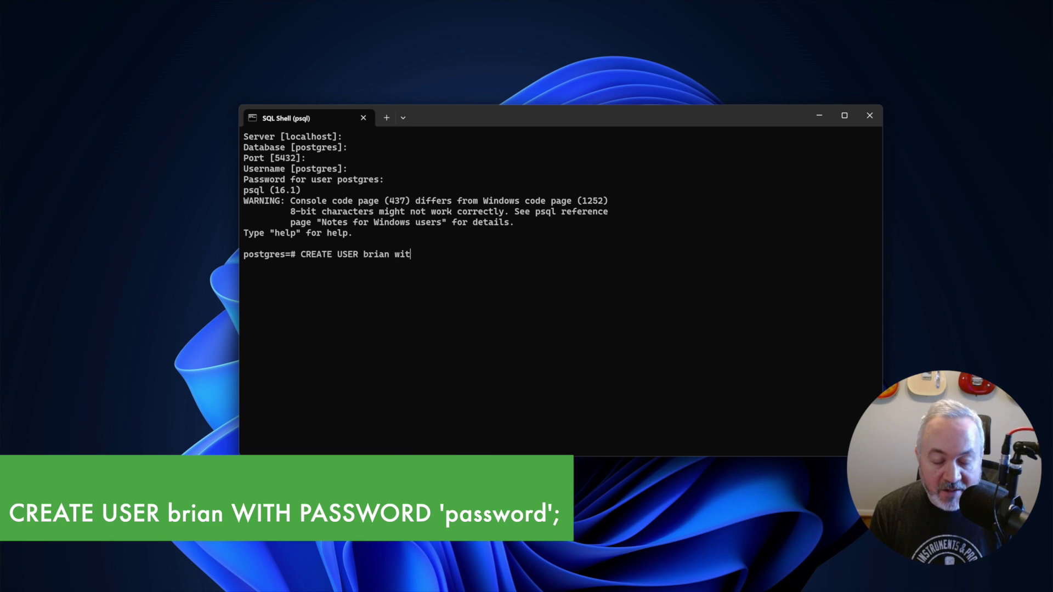
pyautogui.write('WITH PASSWORD ')
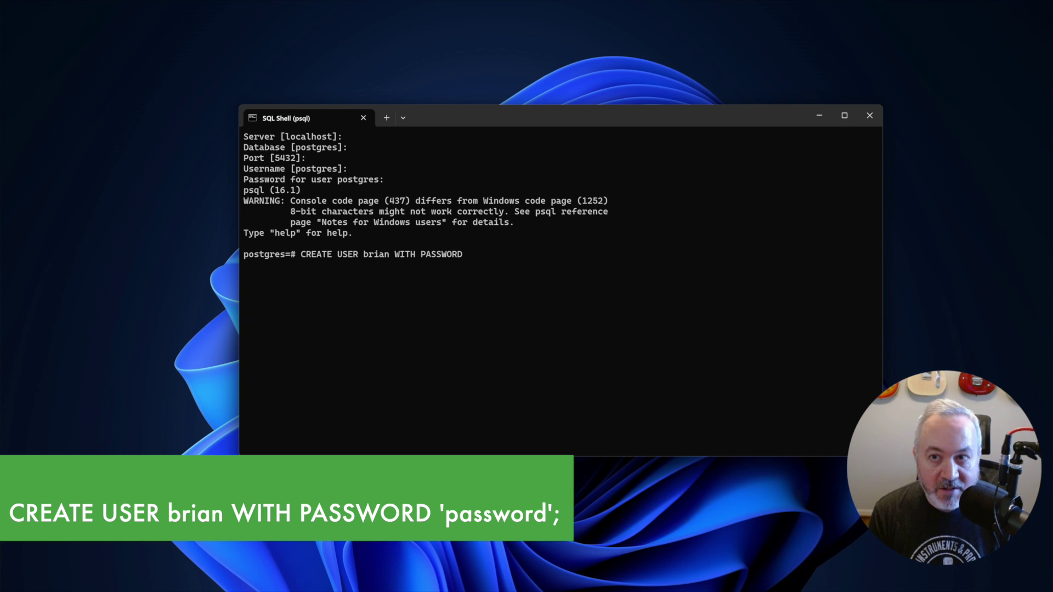
pyautogui.write("'password';")
pyautogui.press('Return')
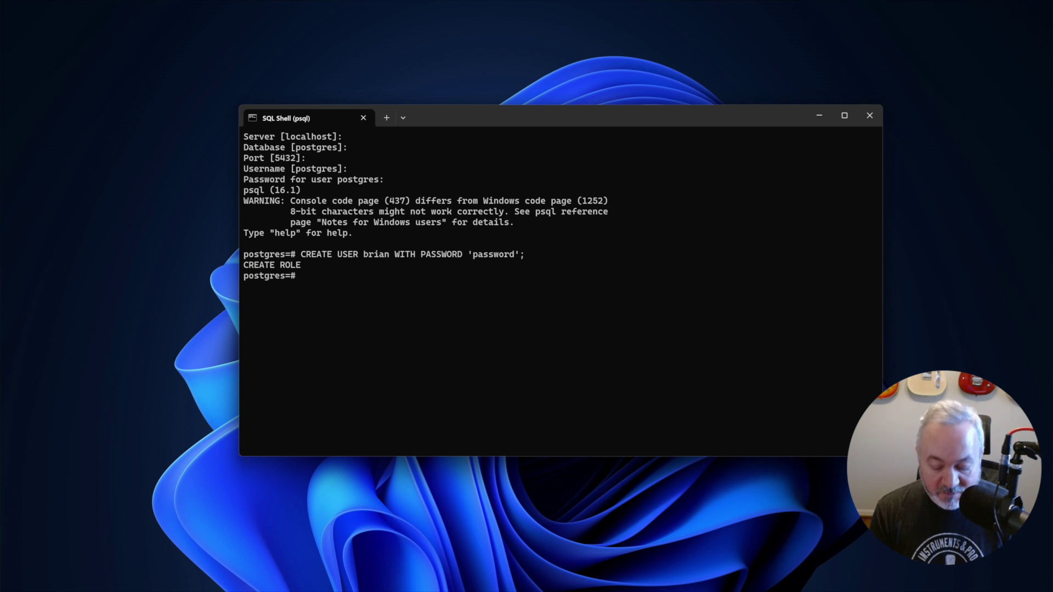
pyautogui.write('ALTER DAT')
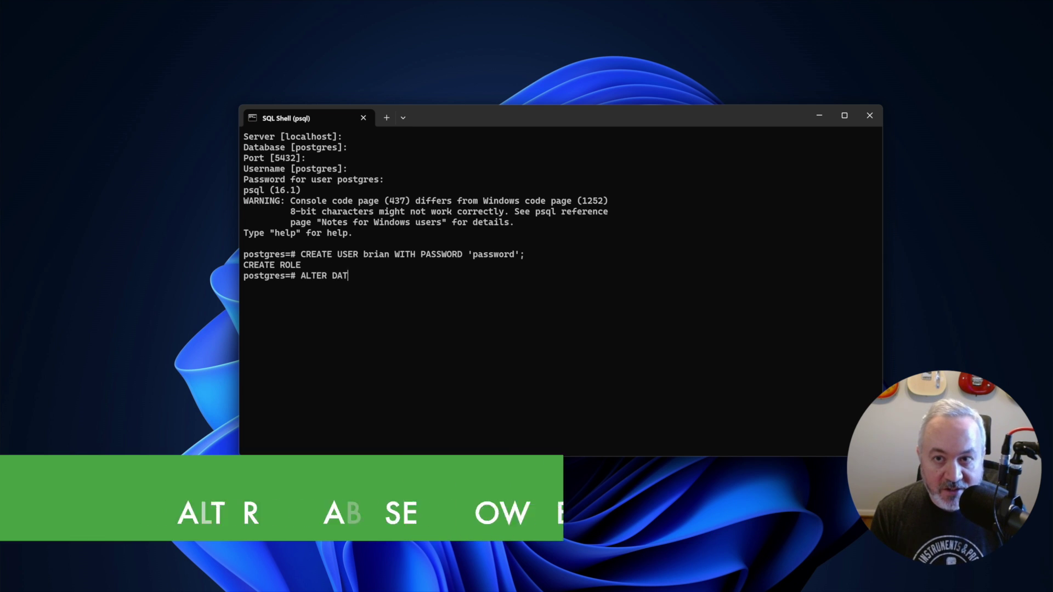
pyautogui.write('ABASE gis OWNER TO brian;')
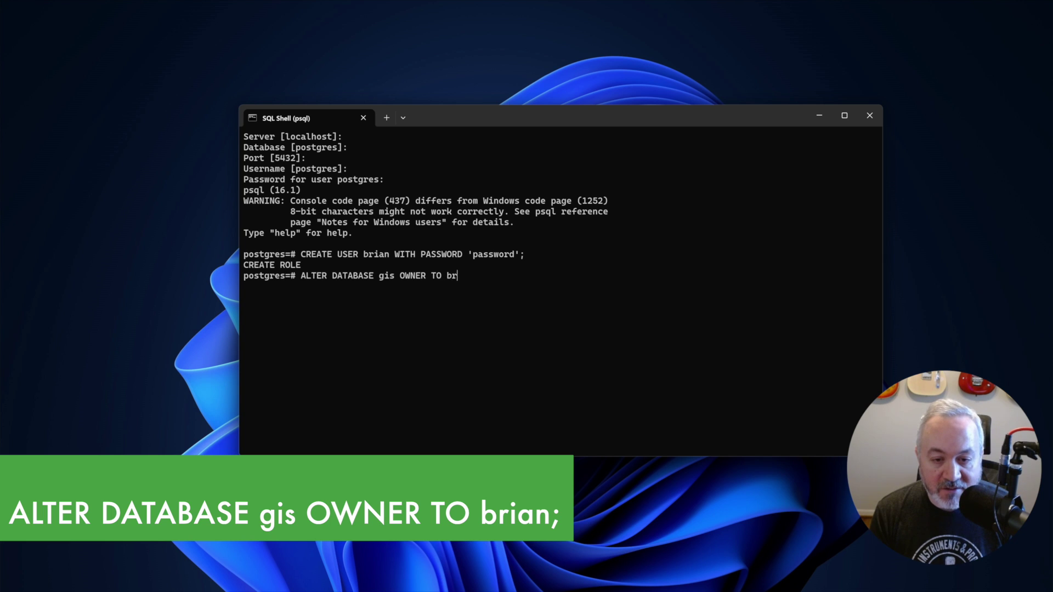
pyautogui.press('Return')
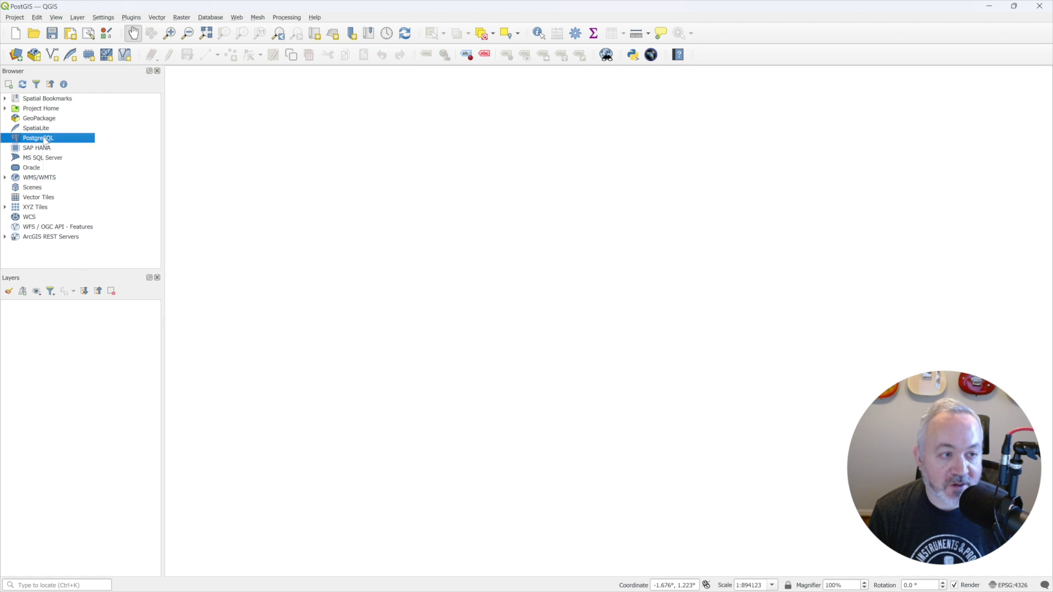
# Step: Start a new PostgreSQL connection with host localhost and database gis
pyautogui.click(74, 143)
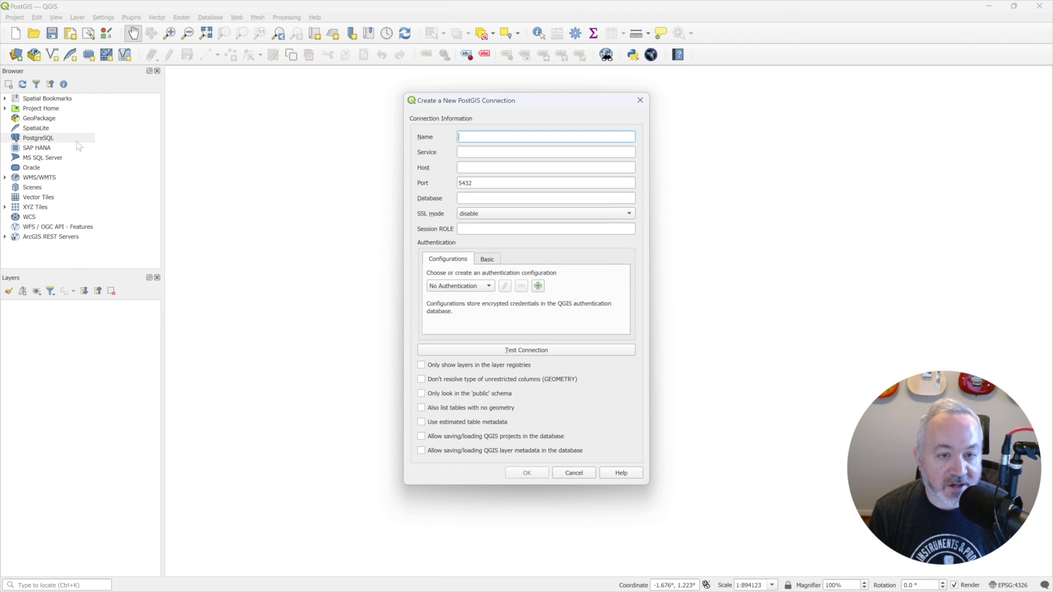
pyautogui.press('Tab')
pyautogui.press('Tab')
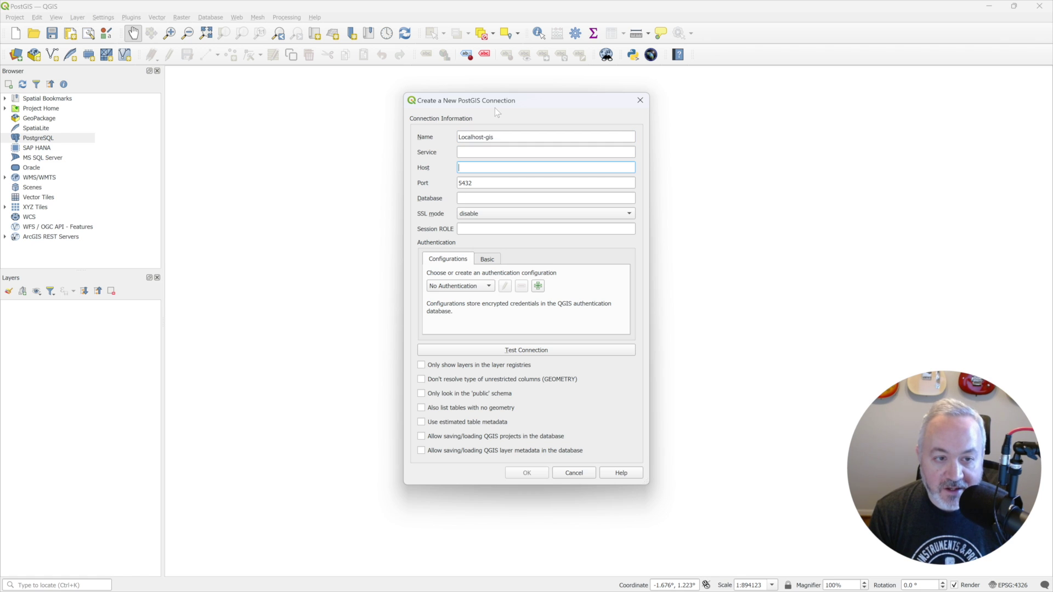
pyautogui.write('localhost')
pyautogui.press('Tab')
pyautogui.press('Tab')
pyautogui.write('gis')
pyautogui.press('Tab')
# Step: Test the connection, entering the new user's name and password when prompted
pyautogui.click(537, 354)
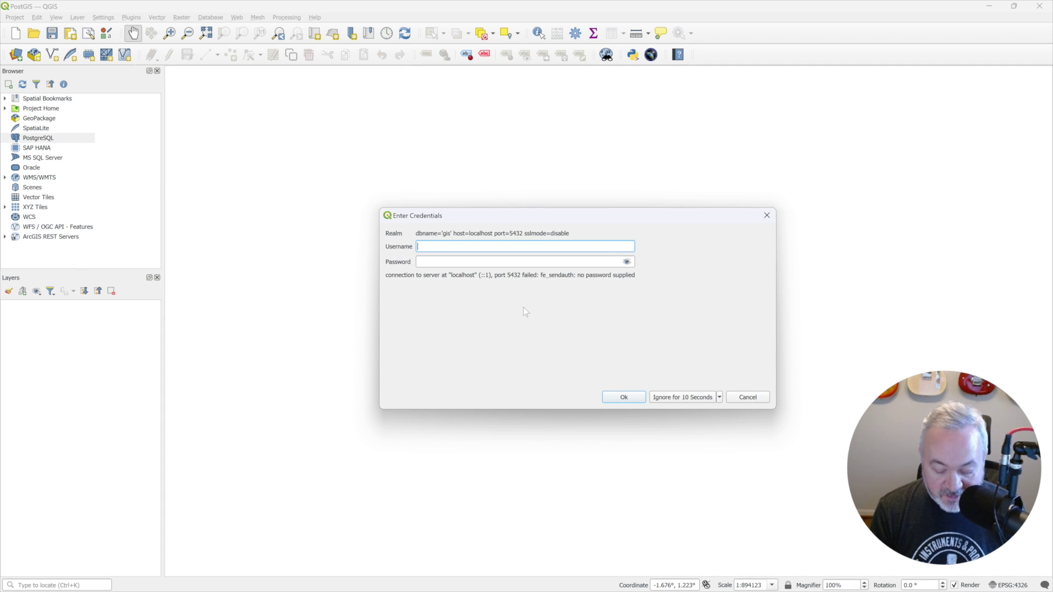
pyautogui.write('brian')
pyautogui.press('Tab')
pyautogui.write('gissword')
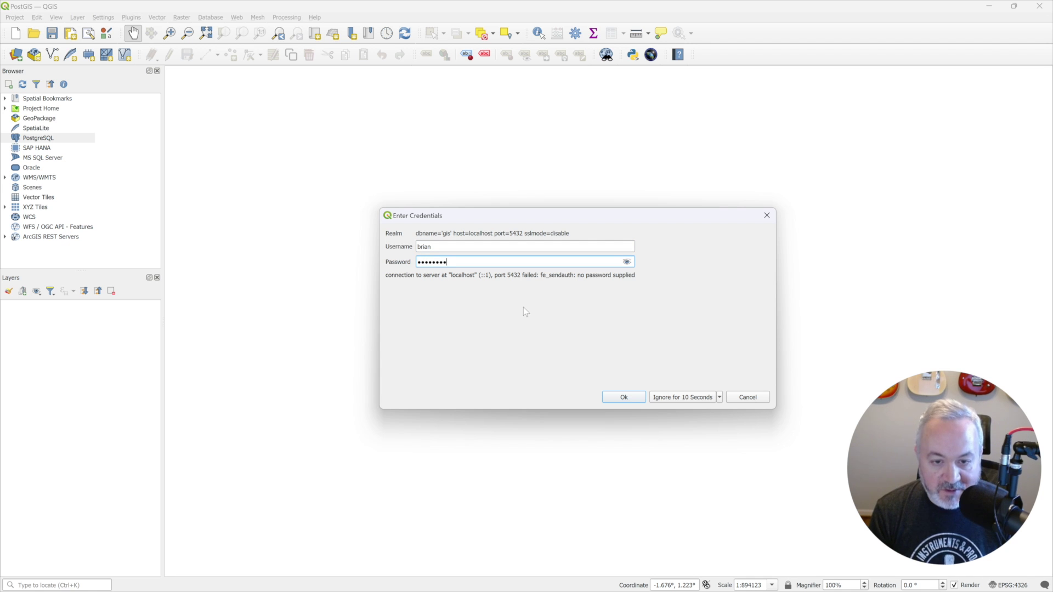
pyautogui.click(630, 399)
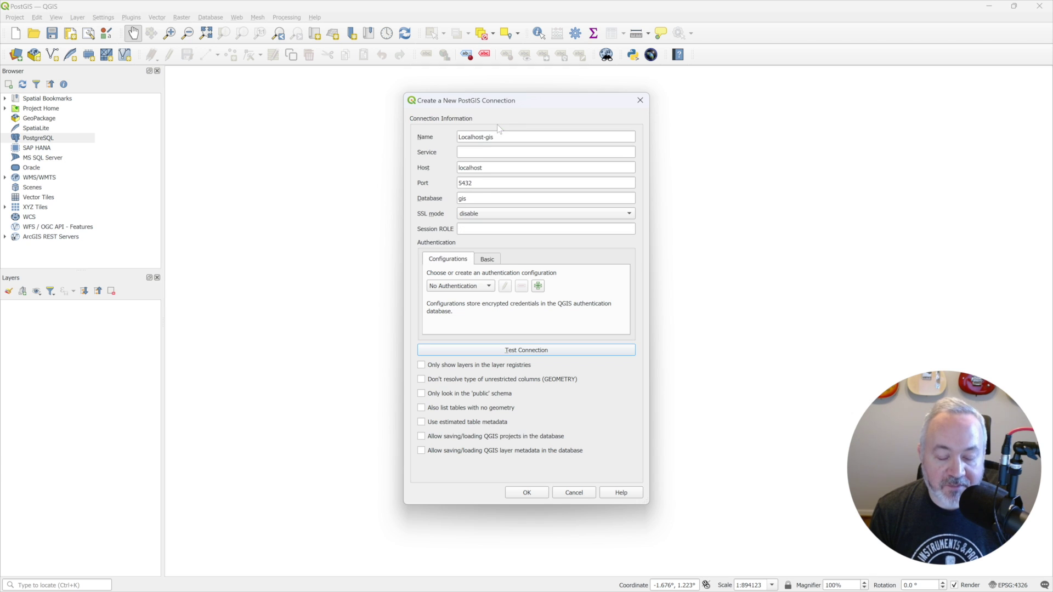
# Step: Save the Localhost-gis connection and create a 'tutorial' schema in it
pyautogui.click(526, 493)
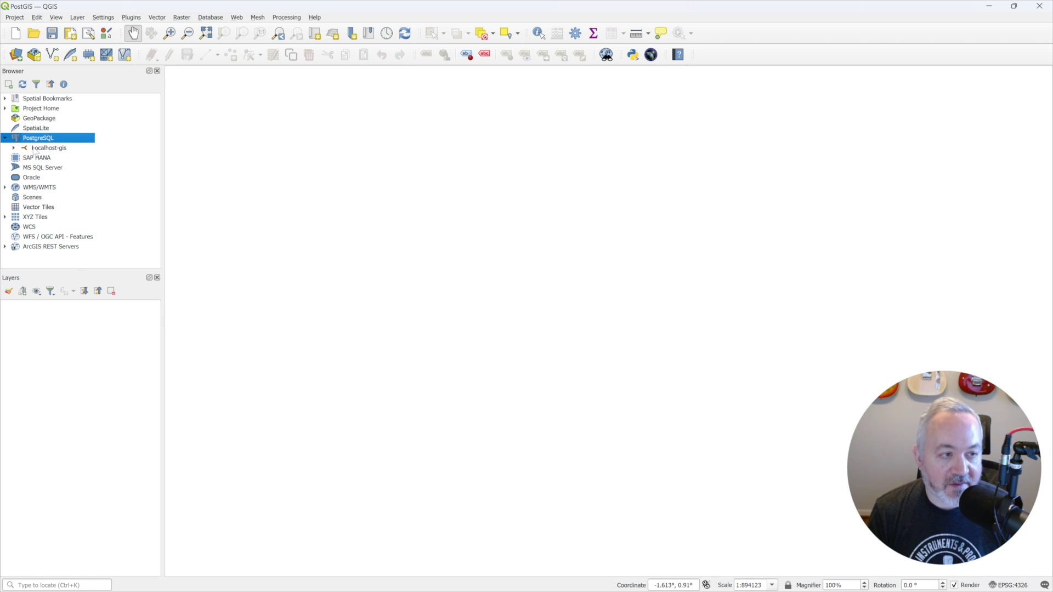
pyautogui.click(14, 148)
pyautogui.rightClick(58, 149)
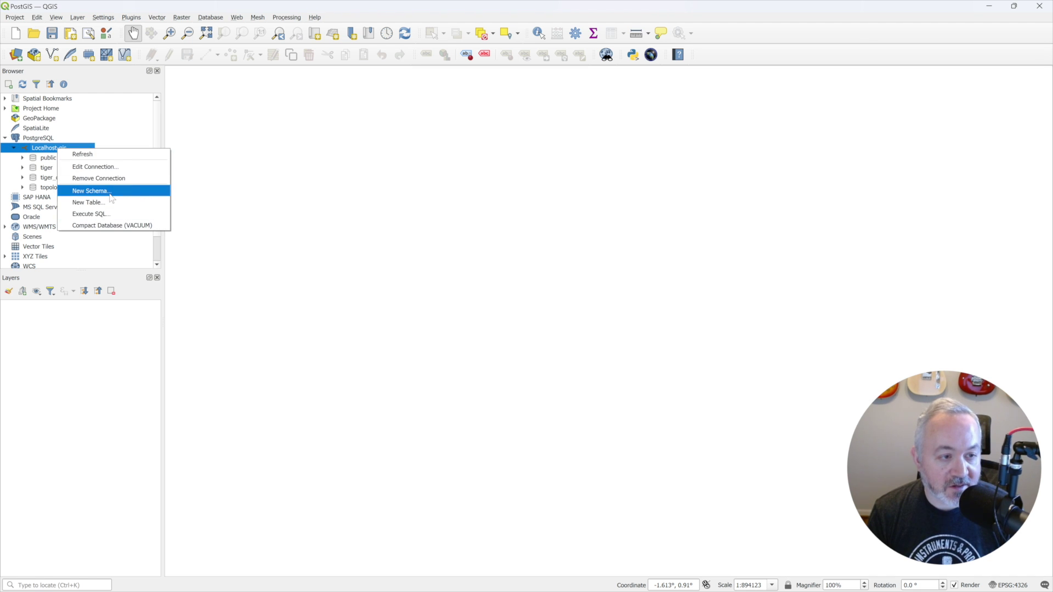
pyautogui.click(91, 191)
pyautogui.write('tutorial')
pyautogui.press('Return')
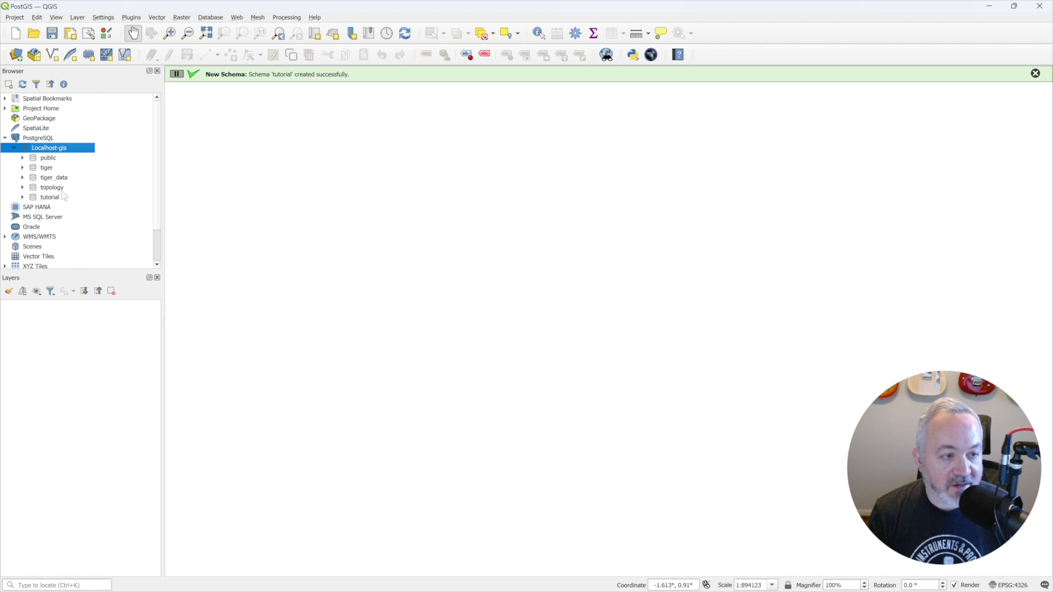
# Step: Start a new 'points' table in the tutorial schema with a field called name
pyautogui.click(48, 197)
pyautogui.rightClick(48, 197)
pyautogui.click(88, 229)
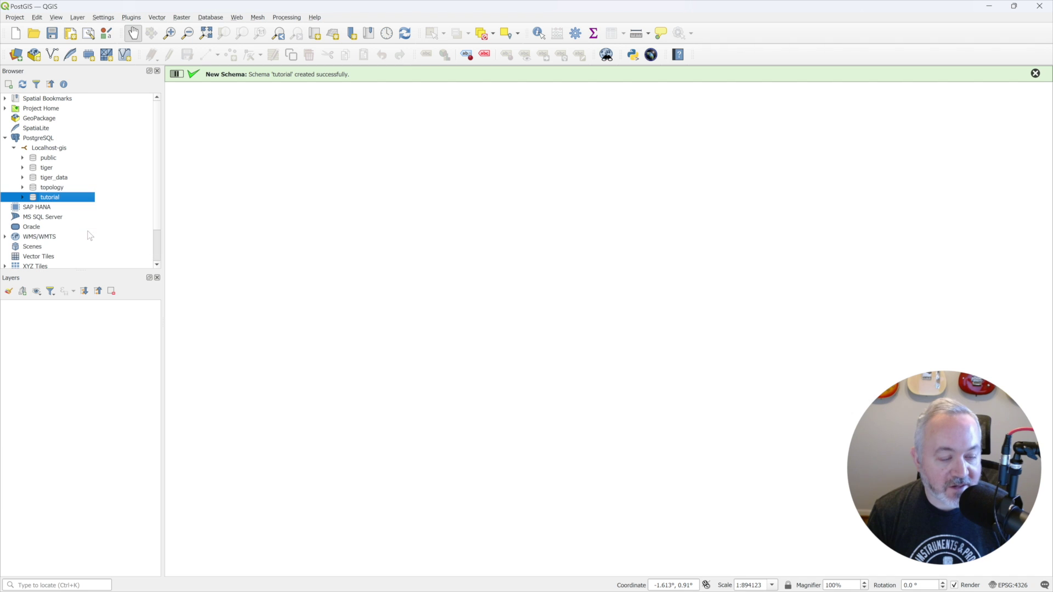
pyautogui.write('points')
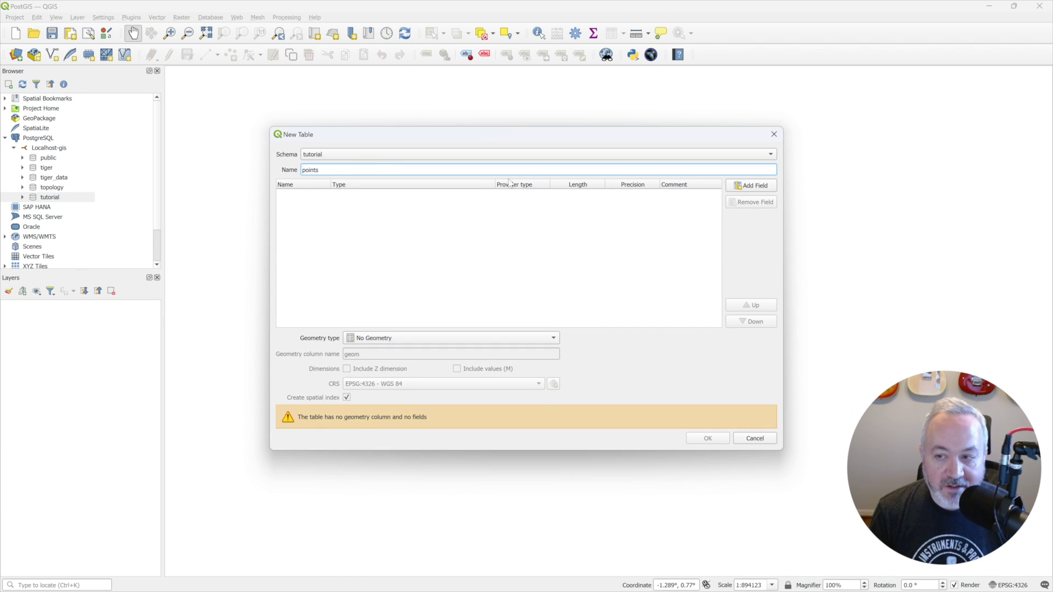
pyautogui.click(749, 186)
pyautogui.write('name')
# Step: Make name a varchar of length 64, set geometry type Point, and create the table
pyautogui.click(390, 198)
pyautogui.click(390, 198)
pyautogui.click(403, 288)
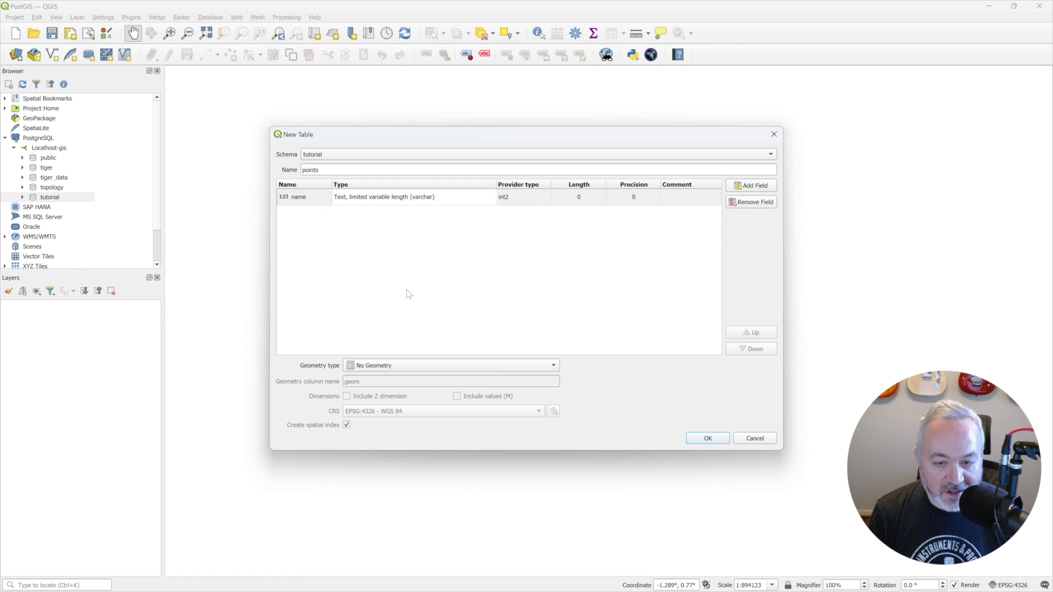
pyautogui.press('Tab')
pyautogui.write('64')
pyautogui.press('Return')
pyautogui.click(474, 365)
pyautogui.click(385, 378)
pyautogui.click(714, 437)
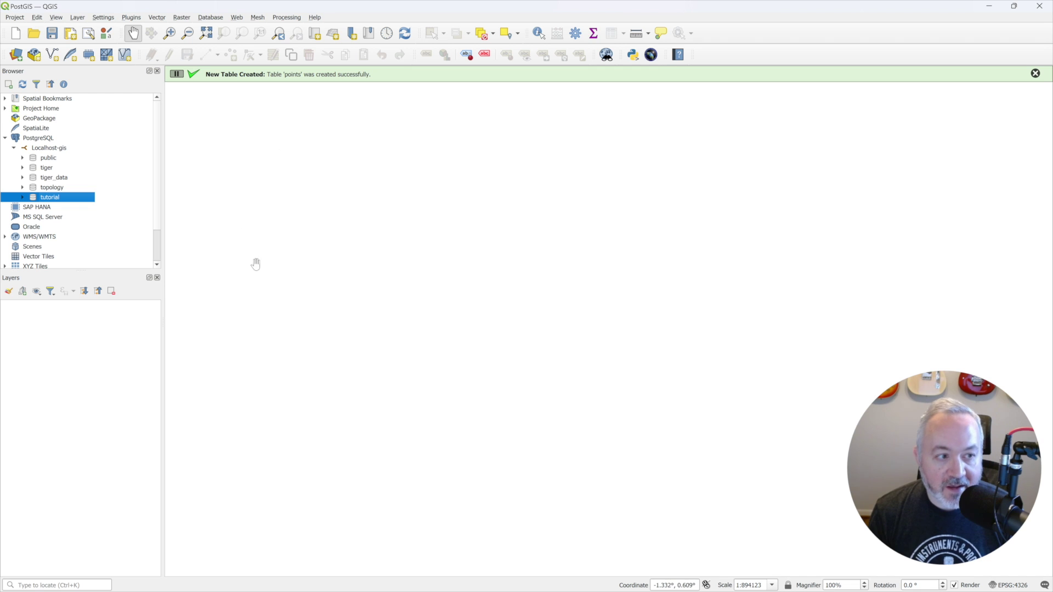
# Step: Inspect the points table's id, geom and name fields, then add it to the map as a layer
pyautogui.click(23, 197)
pyautogui.click(57, 208)
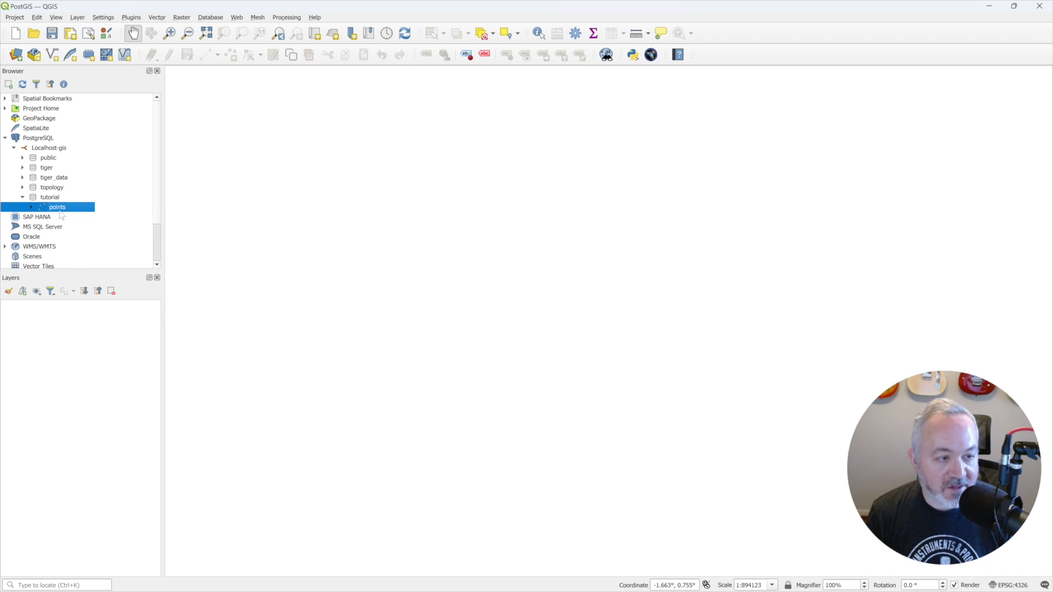
pyautogui.click(31, 207)
pyautogui.click(40, 217)
pyautogui.click(69, 227)
pyautogui.click(82, 238)
pyautogui.click(78, 248)
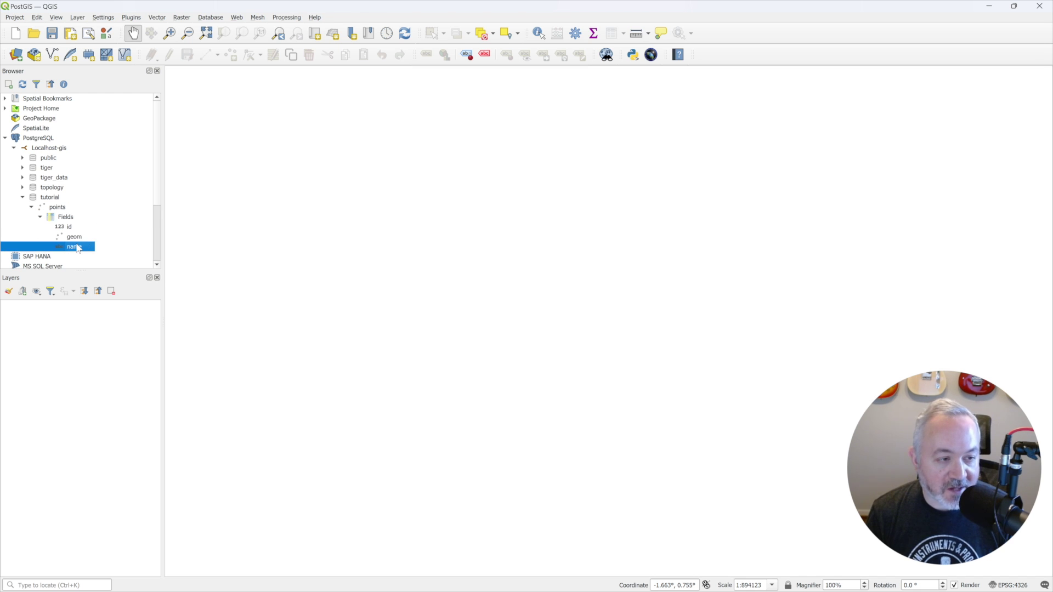
pyautogui.click(58, 208)
pyautogui.doubleClick(58, 208)
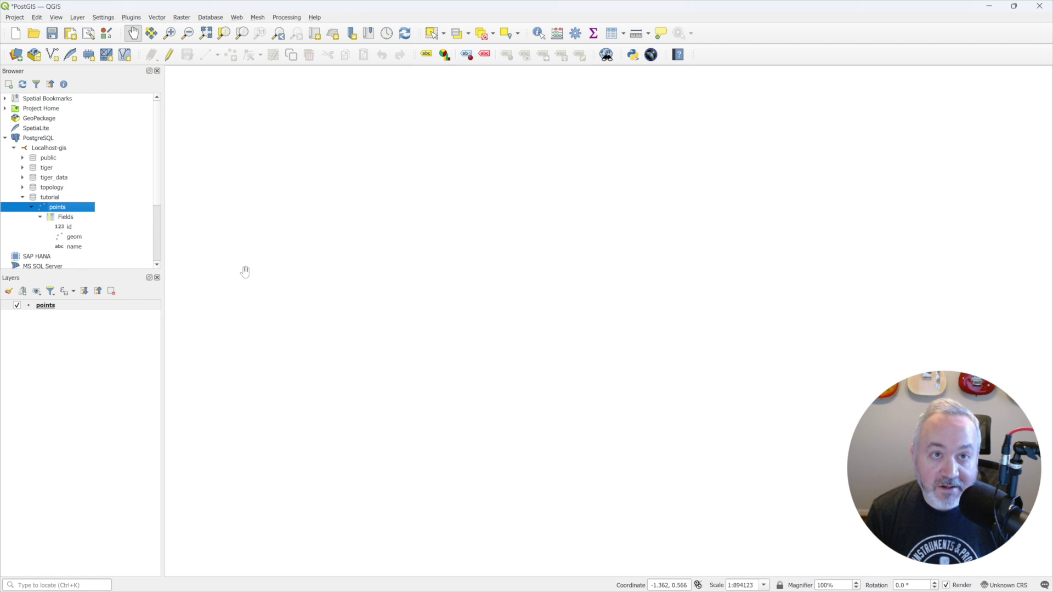
# Step: Start editing the points layer and place the first point, named Foo
pyautogui.click(58, 308)
pyautogui.click(170, 55)
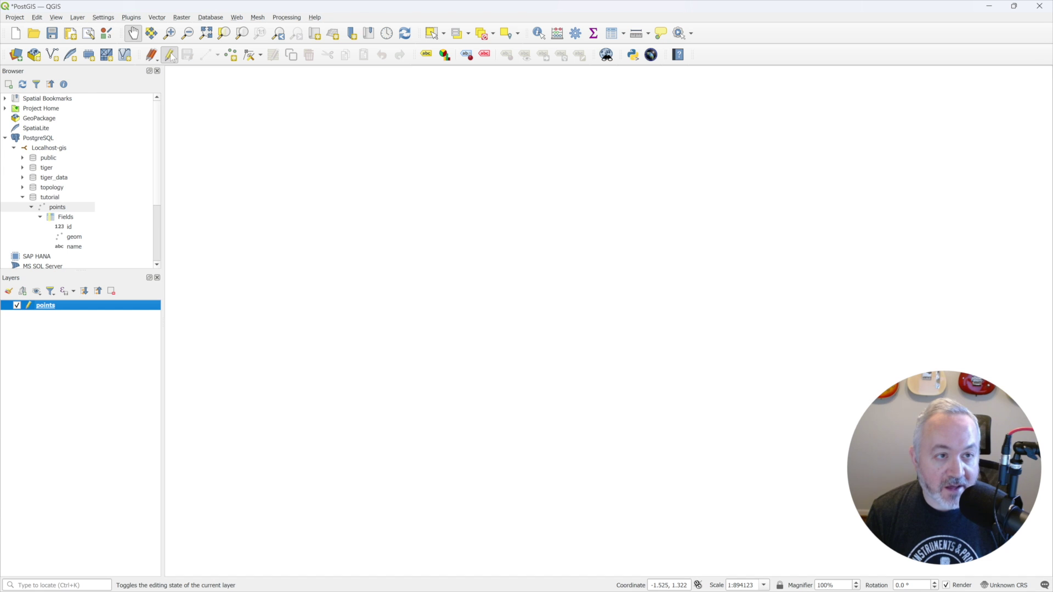
pyautogui.click(230, 55)
pyautogui.click(390, 239)
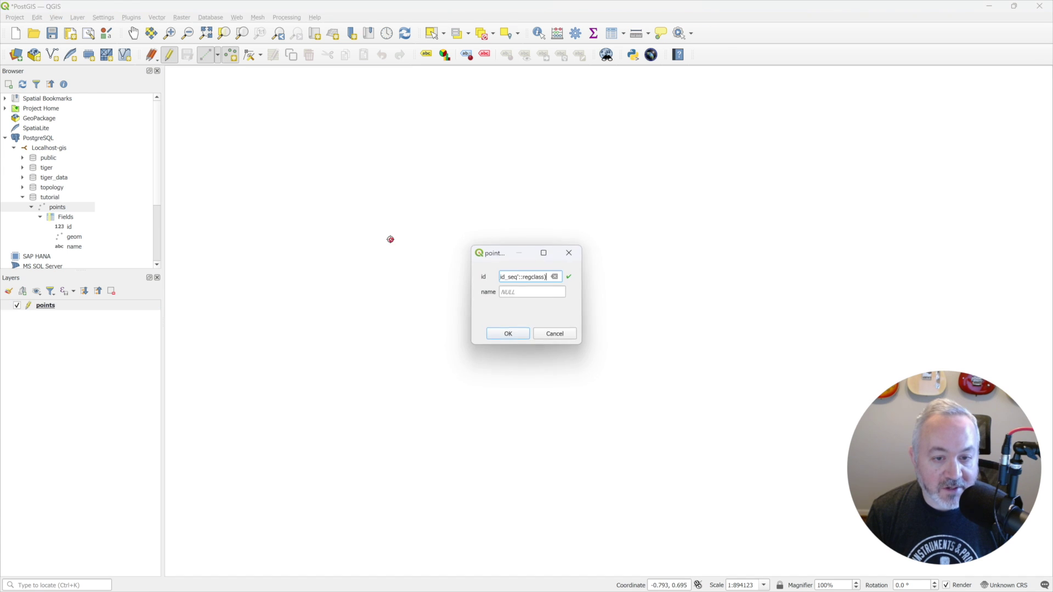
pyautogui.moveTo(581, 343); pyautogui.dragTo(695, 393)
pyautogui.click(555, 292)
pyautogui.write('Foo')
pyautogui.press('Return')
# Step: Place two more points, named Bar and Baz
pyautogui.click(526, 235)
pyautogui.click(538, 287)
pyautogui.write('Bar')
pyautogui.press('Return')
pyautogui.click(473, 299)
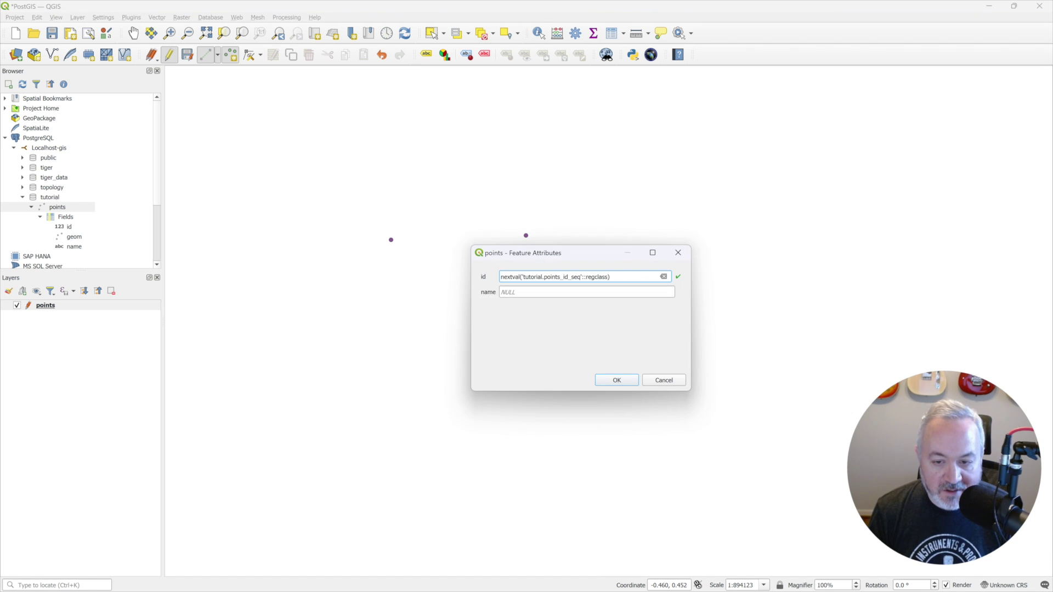
pyautogui.click(555, 292)
pyautogui.write('Baz')
pyautogui.press('Return')
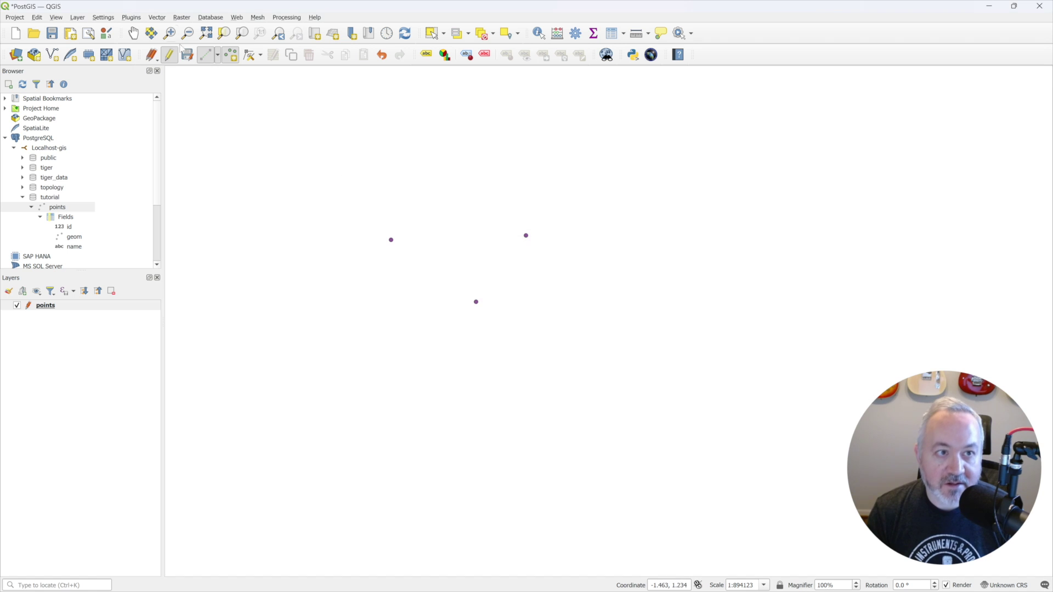
# Step: Save the layer edits, stop editing, and open the points attribute table
pyautogui.click(187, 54)
pyautogui.click(169, 55)
pyautogui.rightClick(94, 310)
pyautogui.click(163, 420)
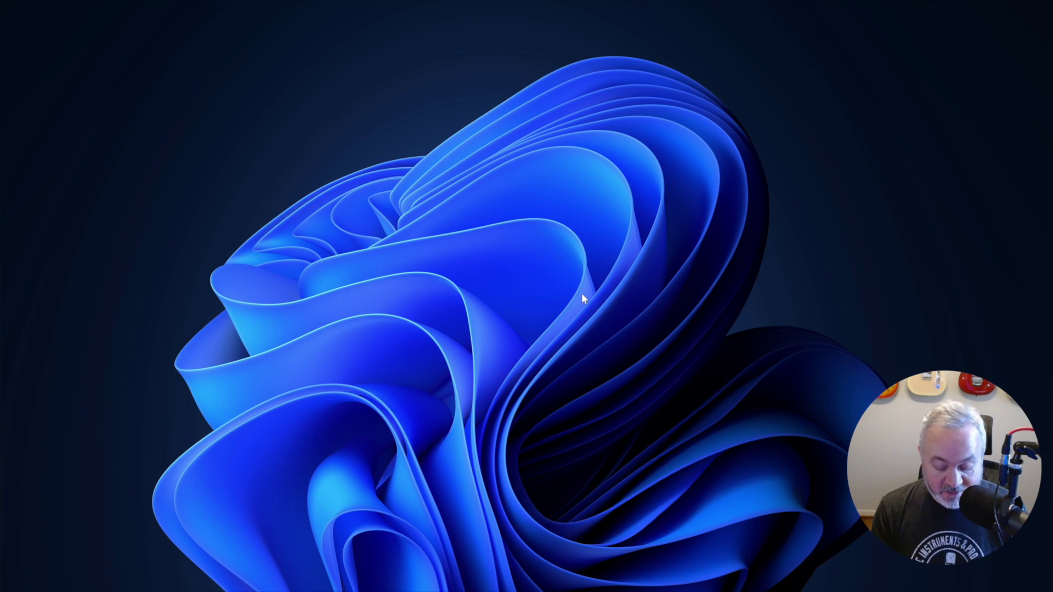
# Step: Launch pgAdmin 4, connect to PostgreSQL 16 with Save Password ticked, and open the gis database
pyautogui.press('super')
pyautogui.write('pgadm')
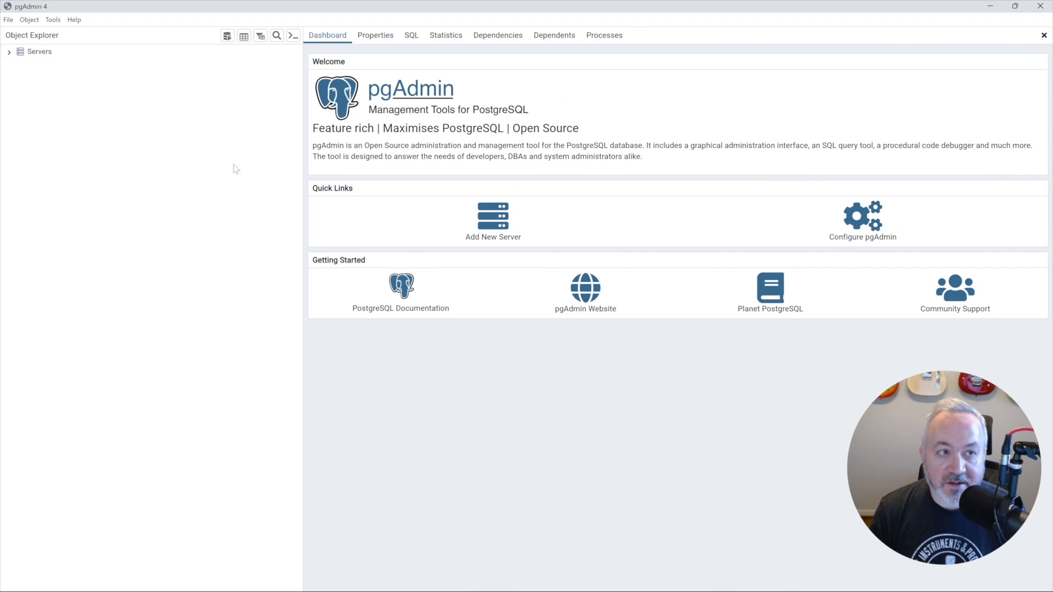
pyautogui.click(39, 52)
pyautogui.click(41, 62)
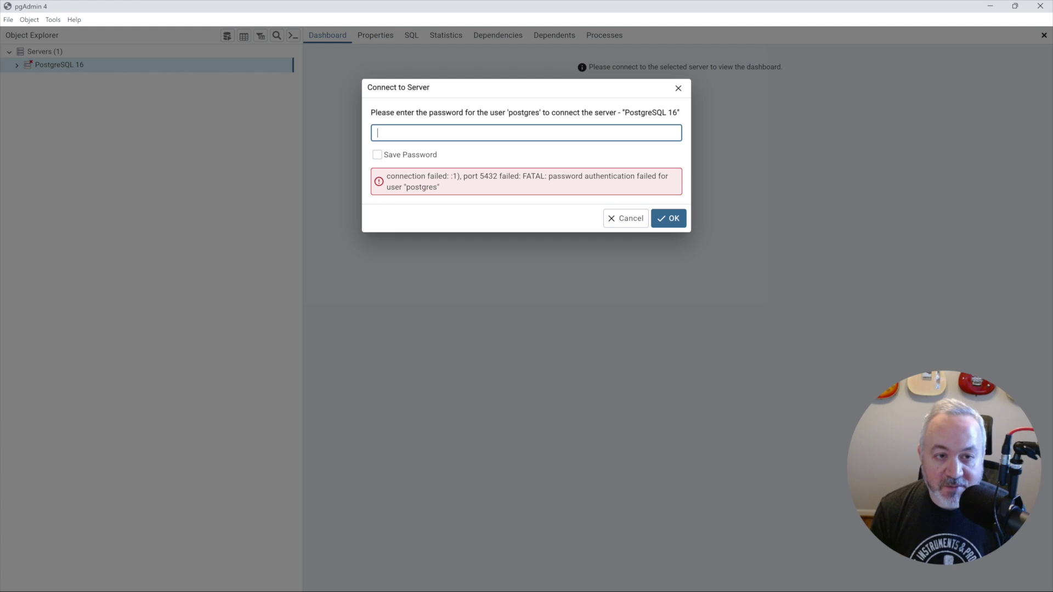
pyautogui.write('********')
pyautogui.click(387, 155)
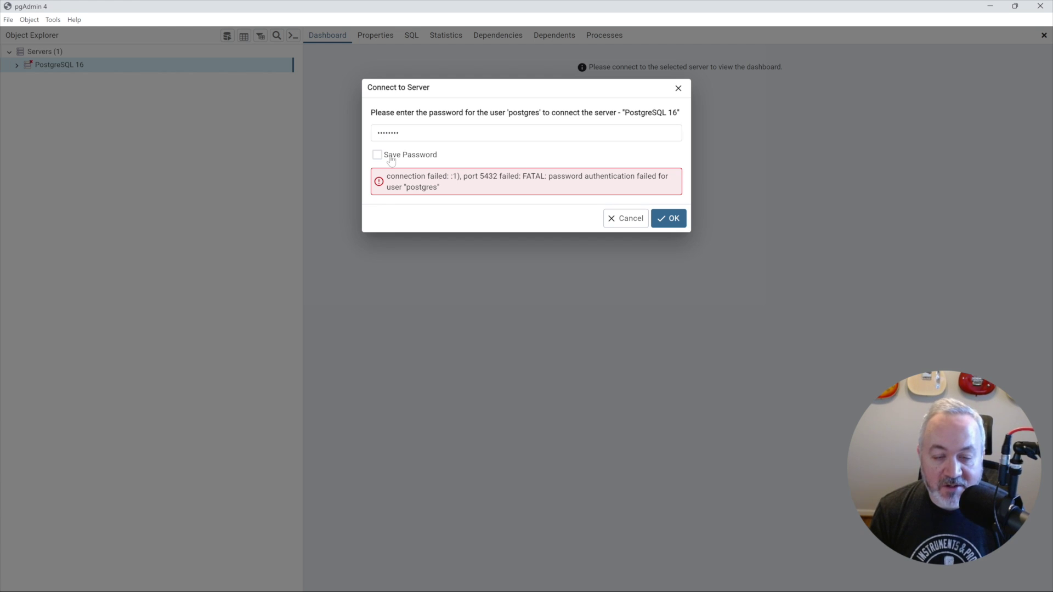
pyautogui.click(671, 218)
pyautogui.click(77, 92)
# Step: Expand gis > Schemas > tutorial > Tables and view all rows of the points table
pyautogui.click(44, 197)
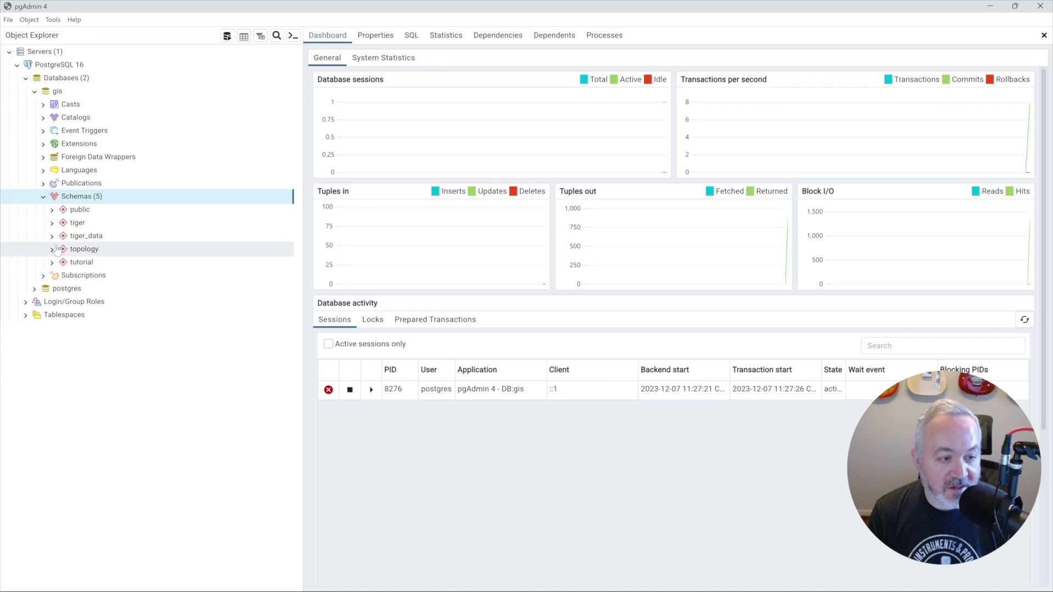
pyautogui.click(53, 264)
pyautogui.click(61, 448)
pyautogui.rightClick(95, 465)
pyautogui.moveTo(159, 392)
pyautogui.click(229, 391)
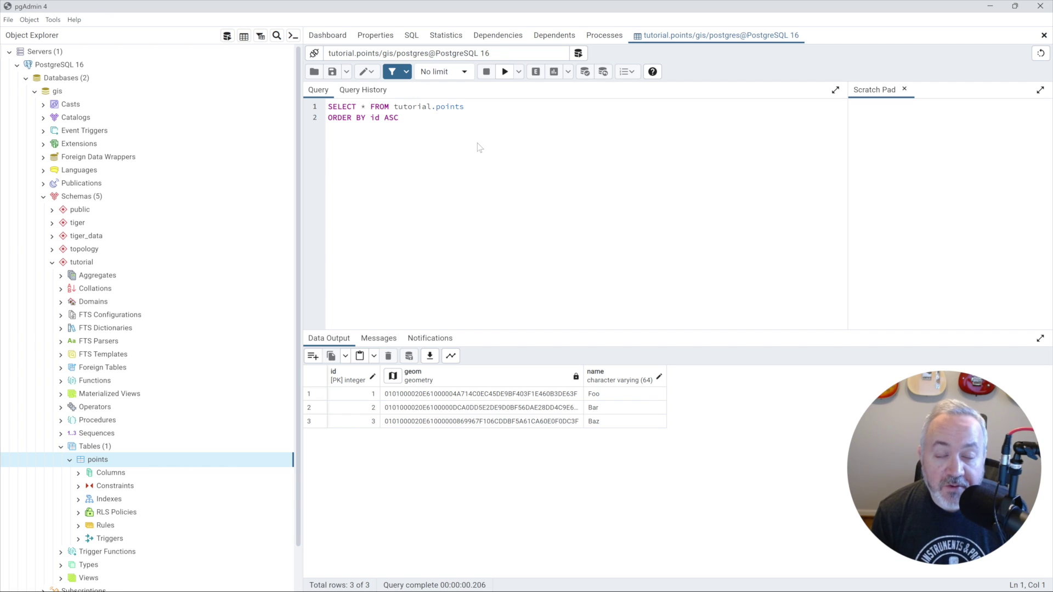